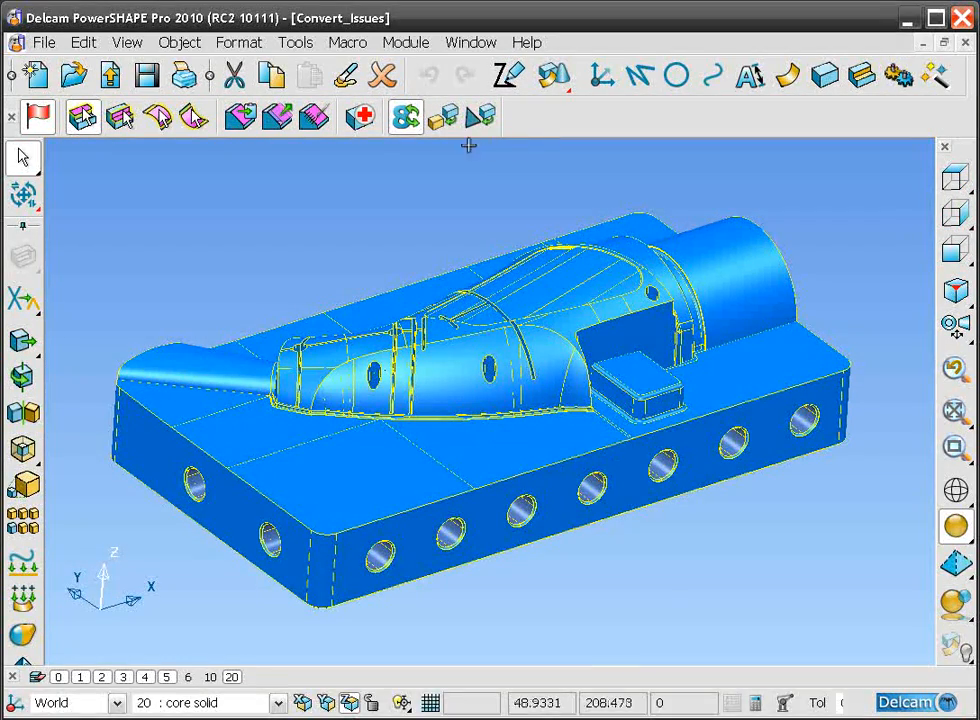
Step: Convert the core solid to the other solid format, read through the reported conversion problems and dismiss the report
left_click(405, 117)
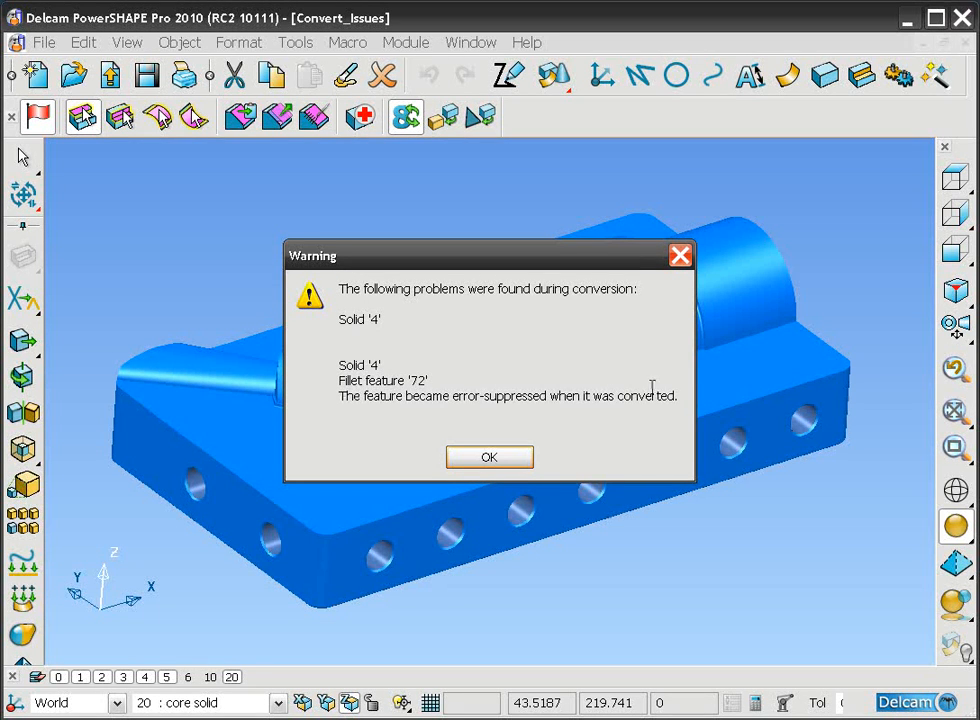
left_click_drag(640, 403, 333, 292)
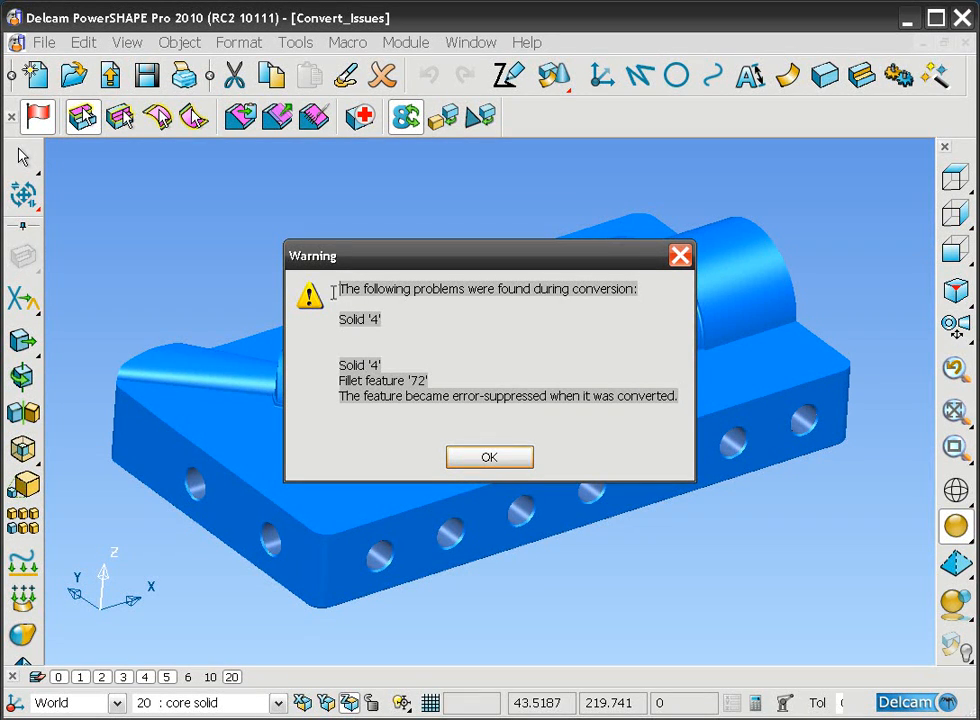
left_click(344, 412)
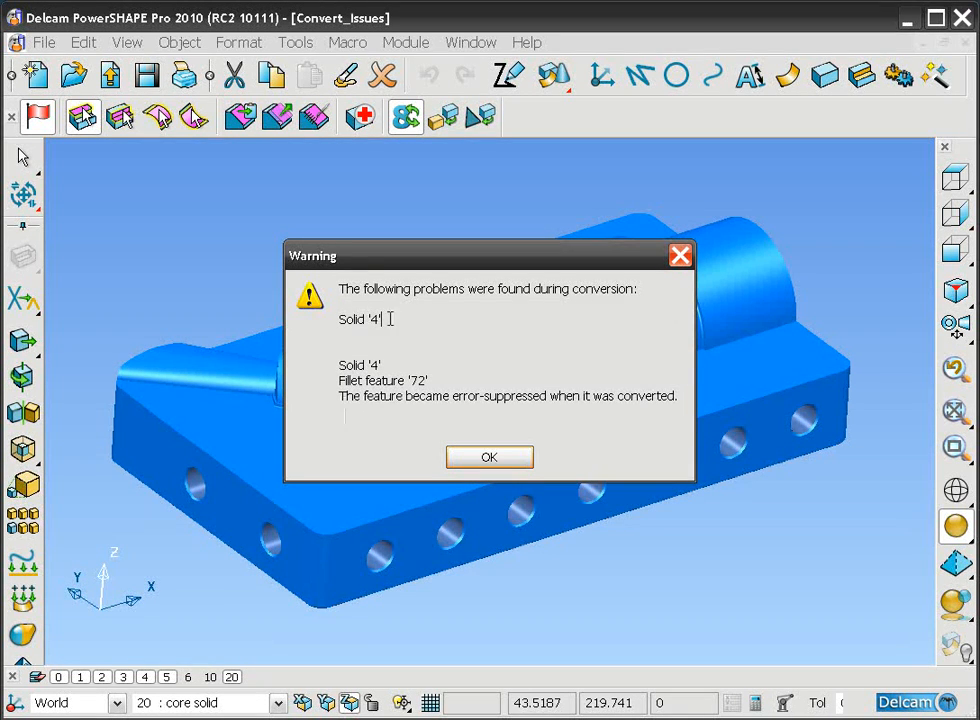
left_click_drag(390, 319, 338, 289)
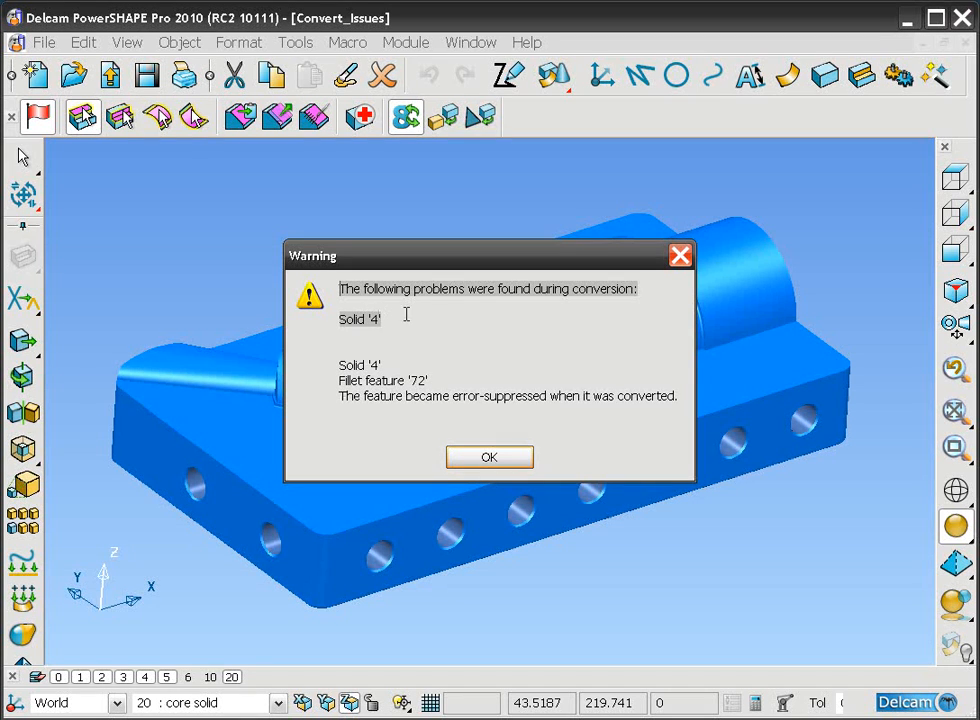
left_click_drag(462, 261, 382, 258)
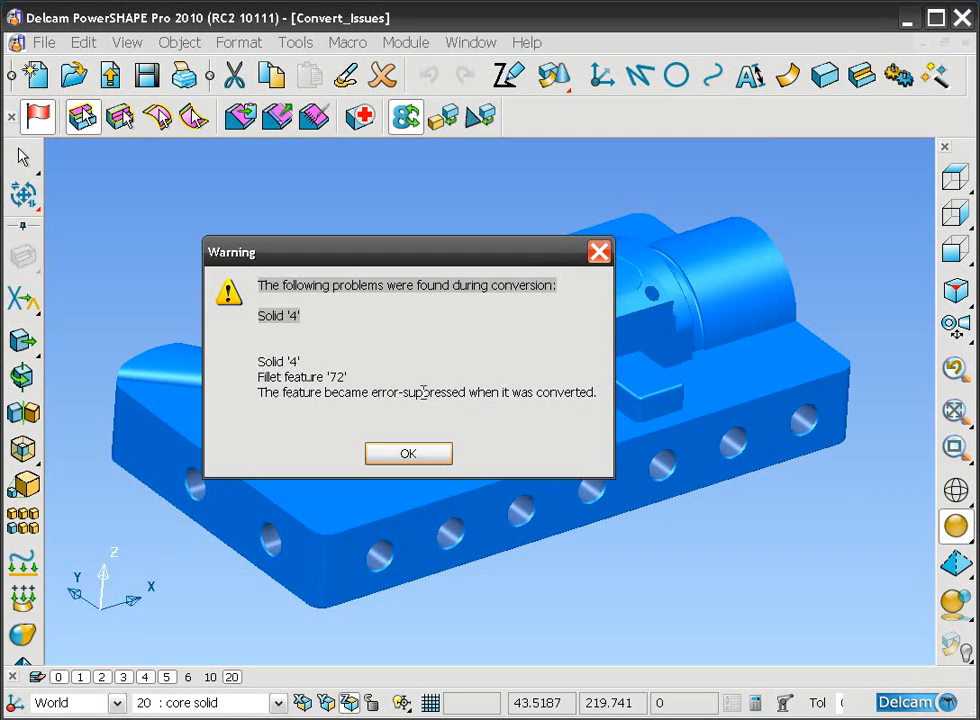
left_click(408, 454)
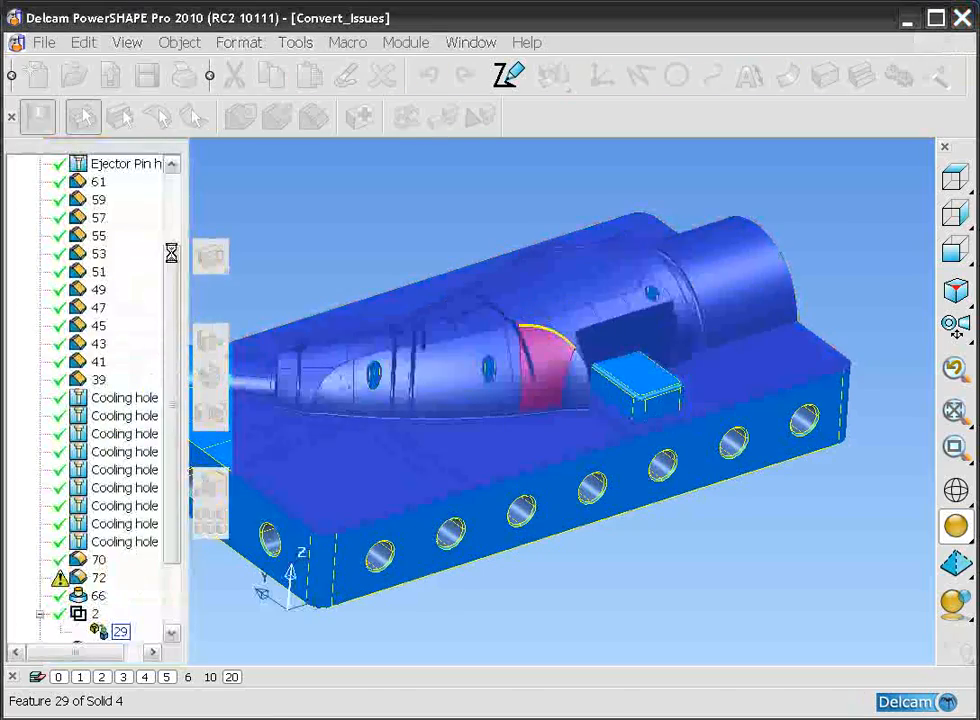
Step: Reapply the error-suppressed fillet feature 72 around the base of the rectangular block with radius 2, inspecting its path in wireframe
left_click(490, 399)
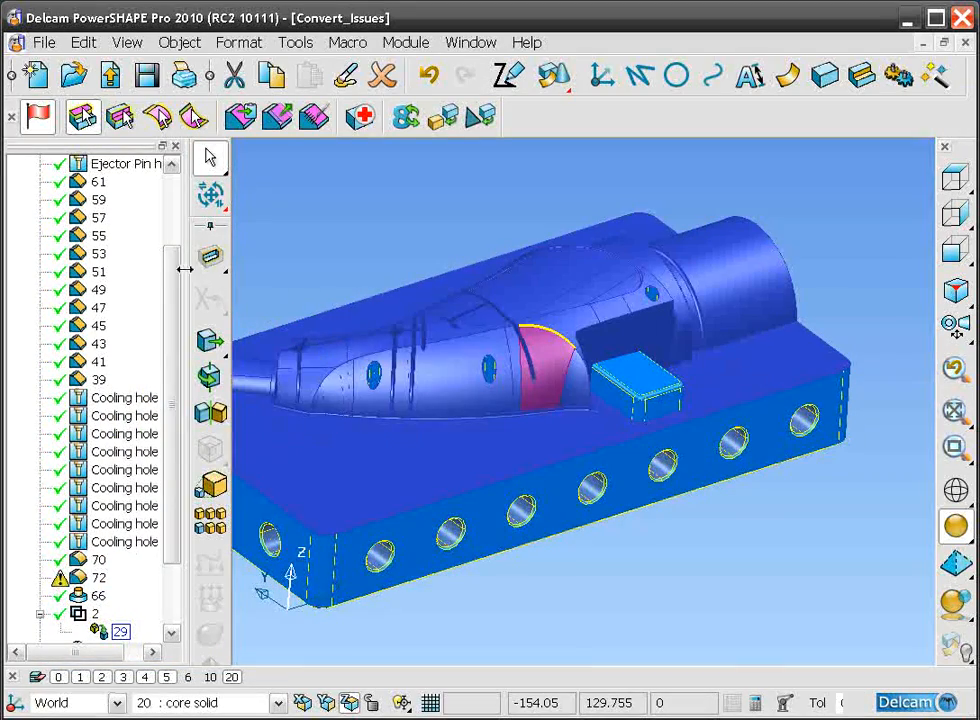
left_click_drag(175, 258, 175, 363)
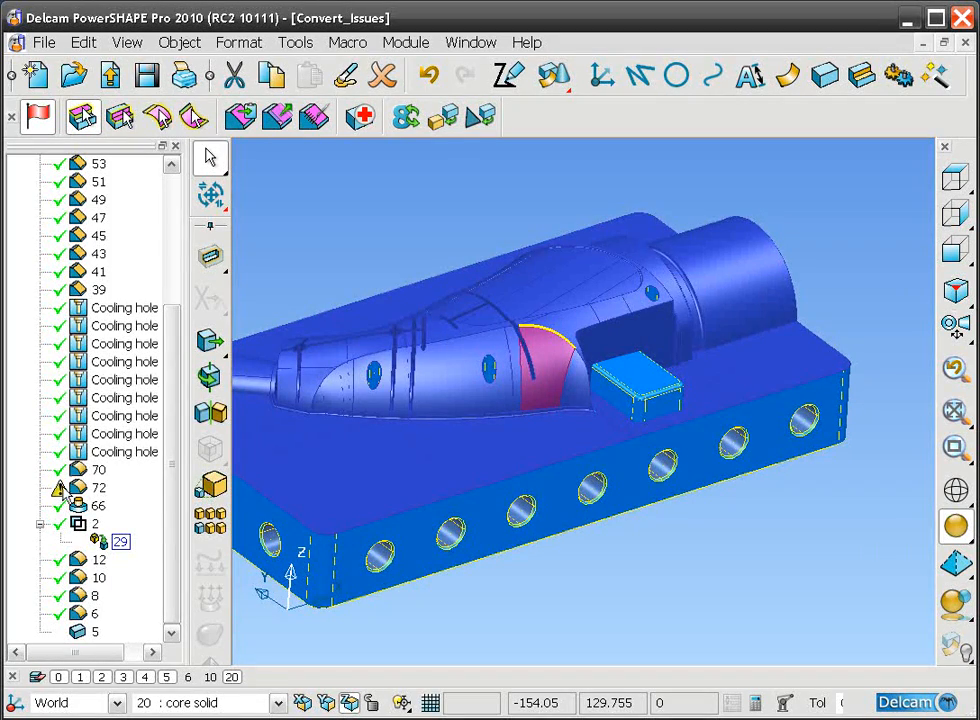
left_click(79, 490)
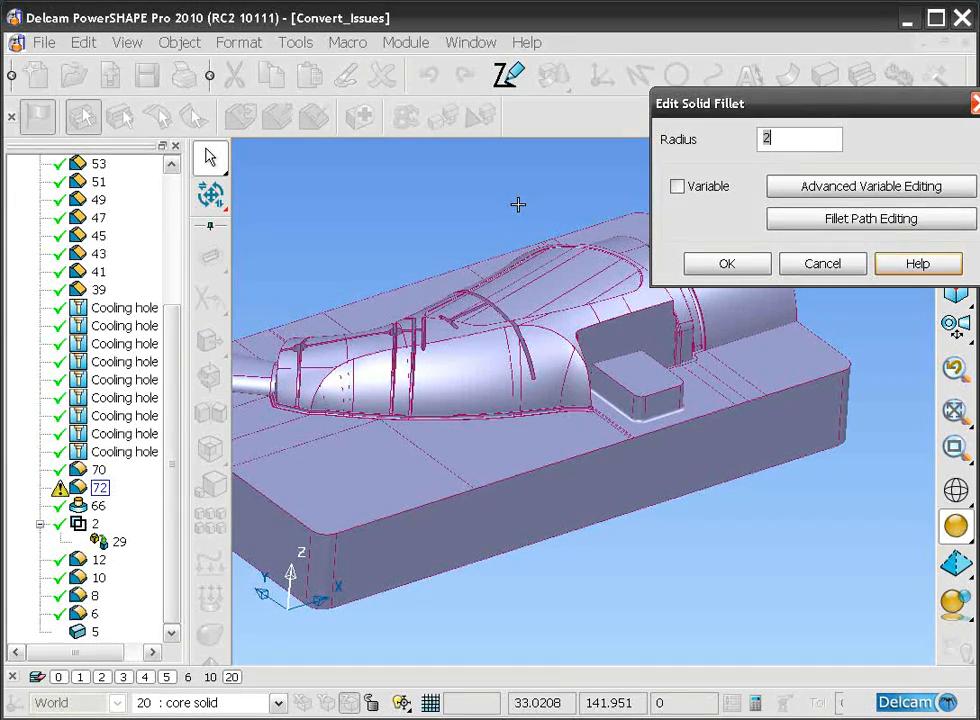
middle_click_drag(513, 223, 508, 232)
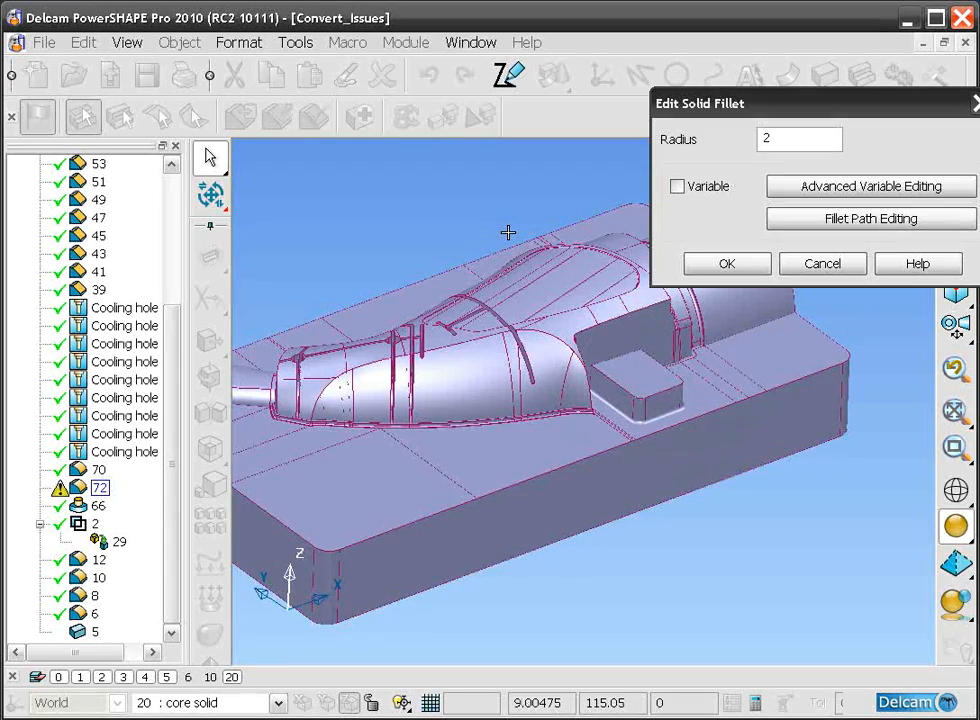
key("F2")
middle_click_drag(705, 464, 525, 318, "ctrl+shift")
middle_click_drag(652, 499, 586, 499, "ctrl")
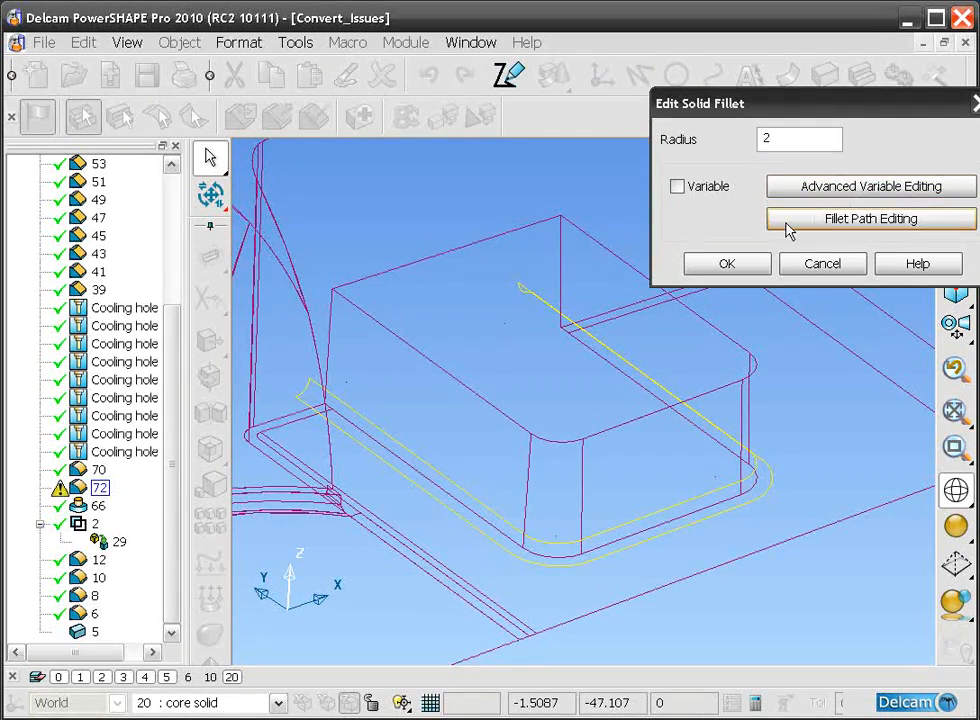
left_click(729, 265)
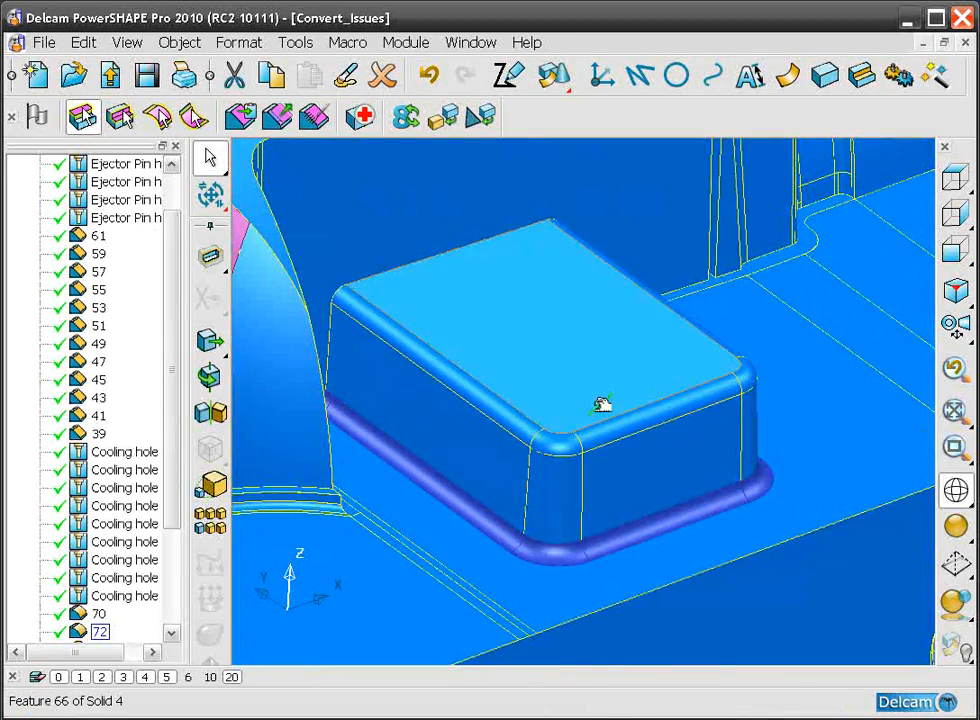
Step: Review the settings of Boolean feature 2 in the core solid's history and accept them as they are
middle_click_drag(602, 404, 597, 481, "ctrl")
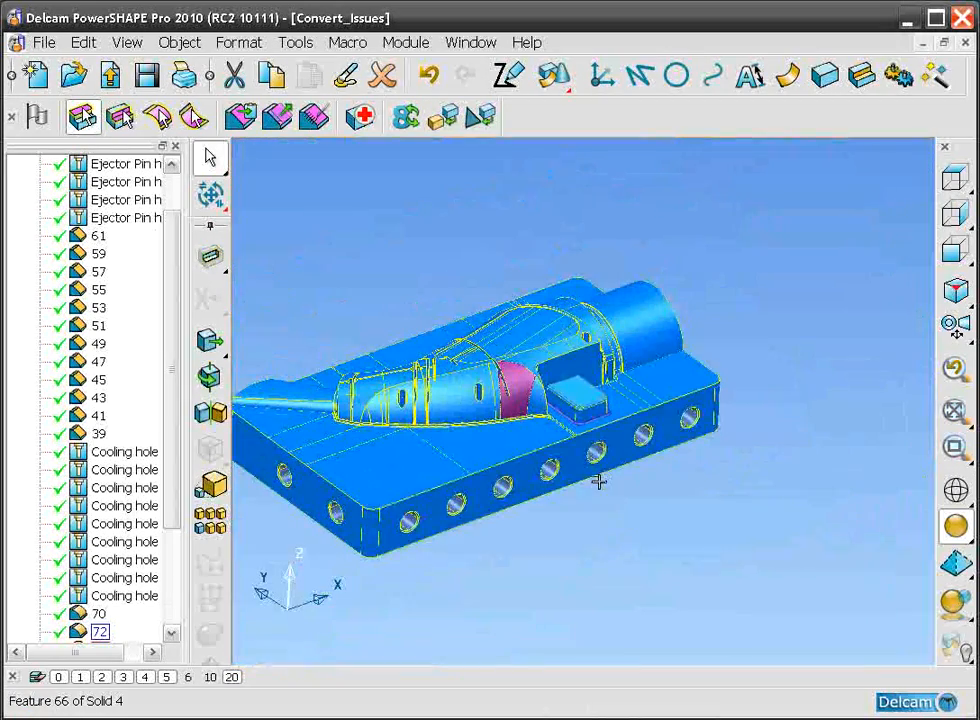
left_click(597, 531)
left_click(586, 517)
middle_click_drag(641, 394, 663, 324)
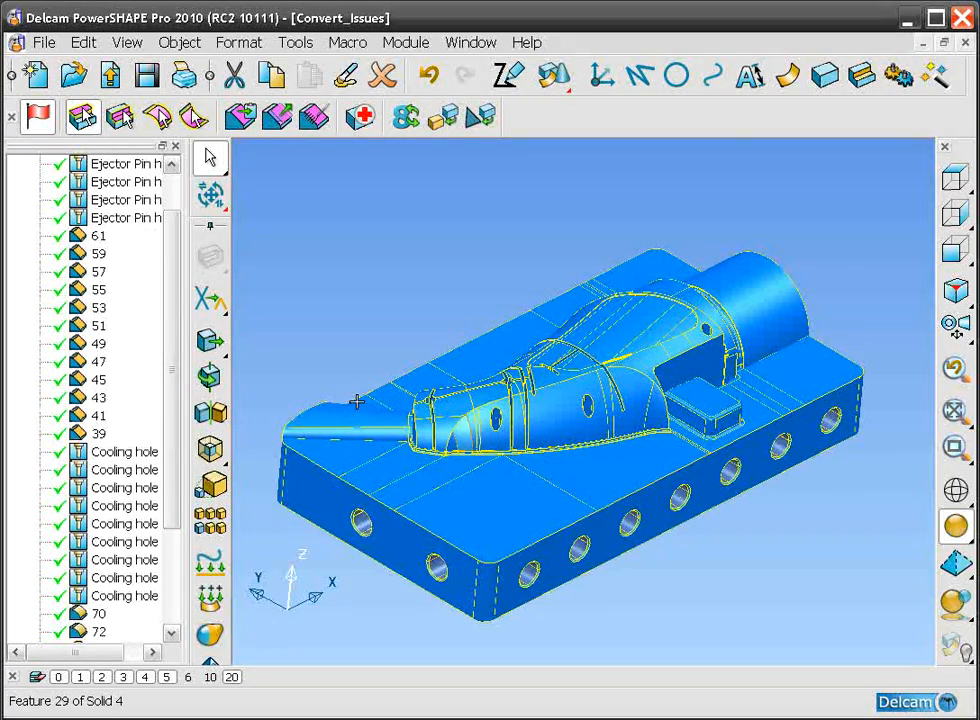
scroll(140, 420, "down", 3)
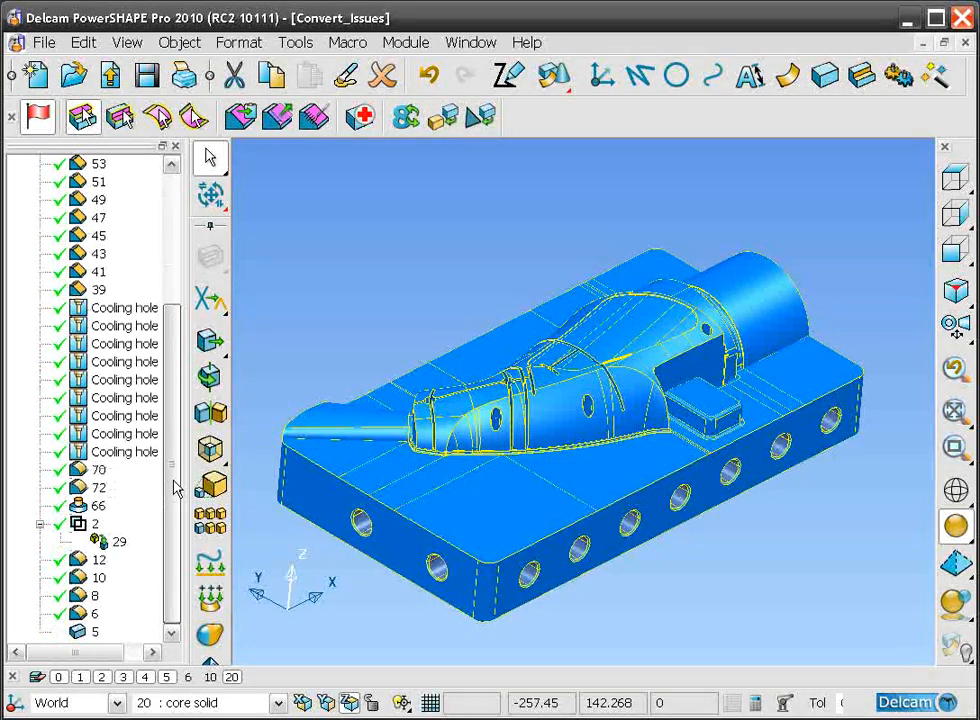
left_click(96, 524)
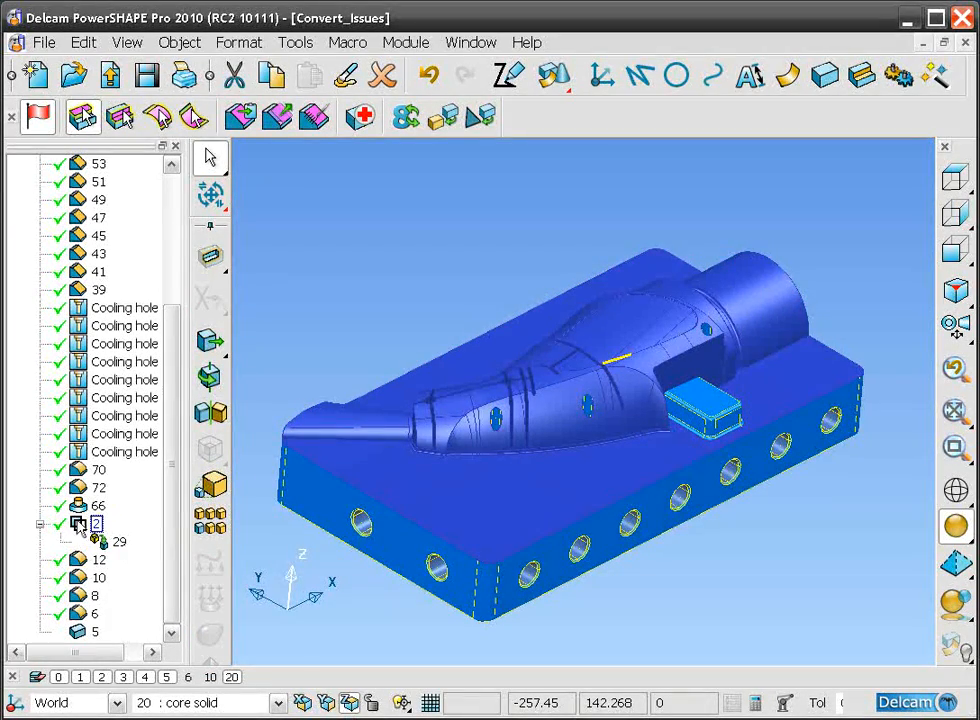
double_click(79, 524)
left_click_drag(838, 112, 739, 114)
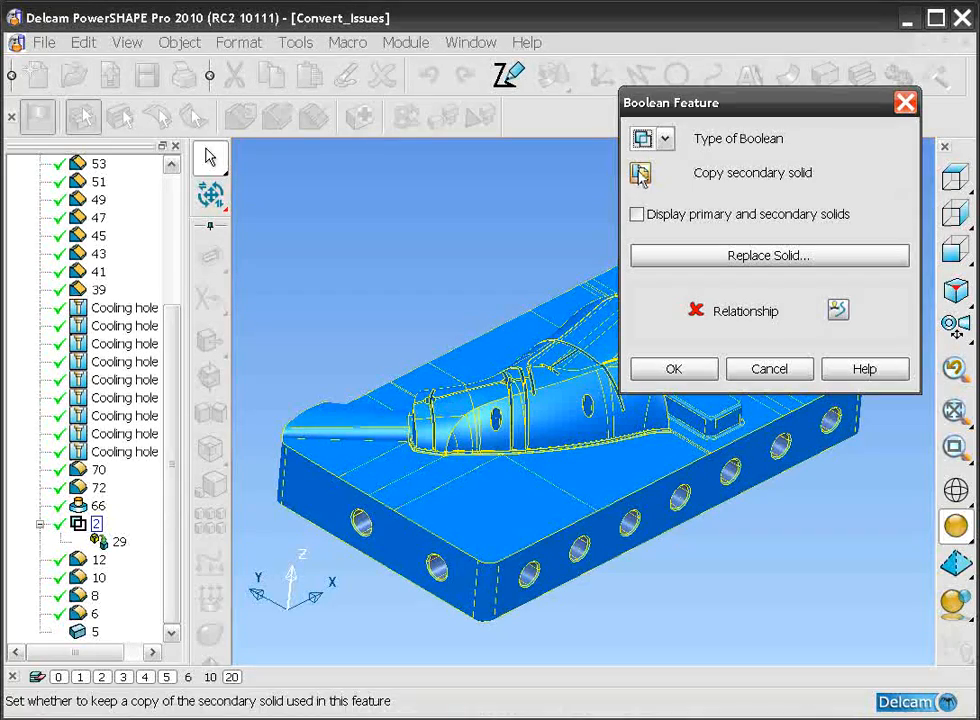
left_click(676, 372)
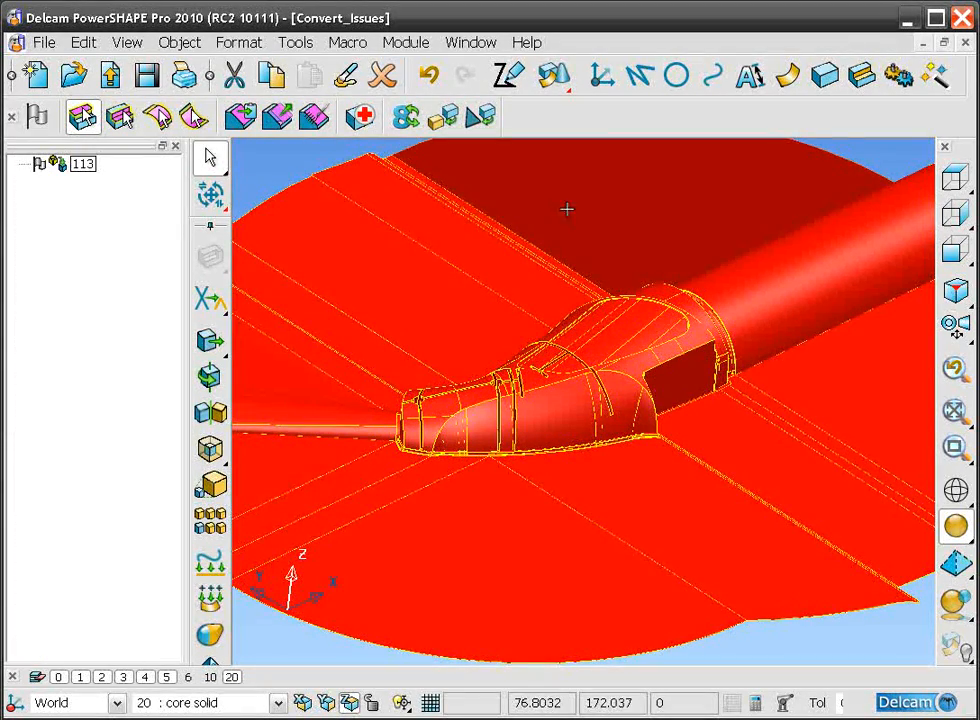
Step: Check solid 113 with Solid Doctor and mark its large outer hole with Ignore intentional large hole
left_click(362, 117)
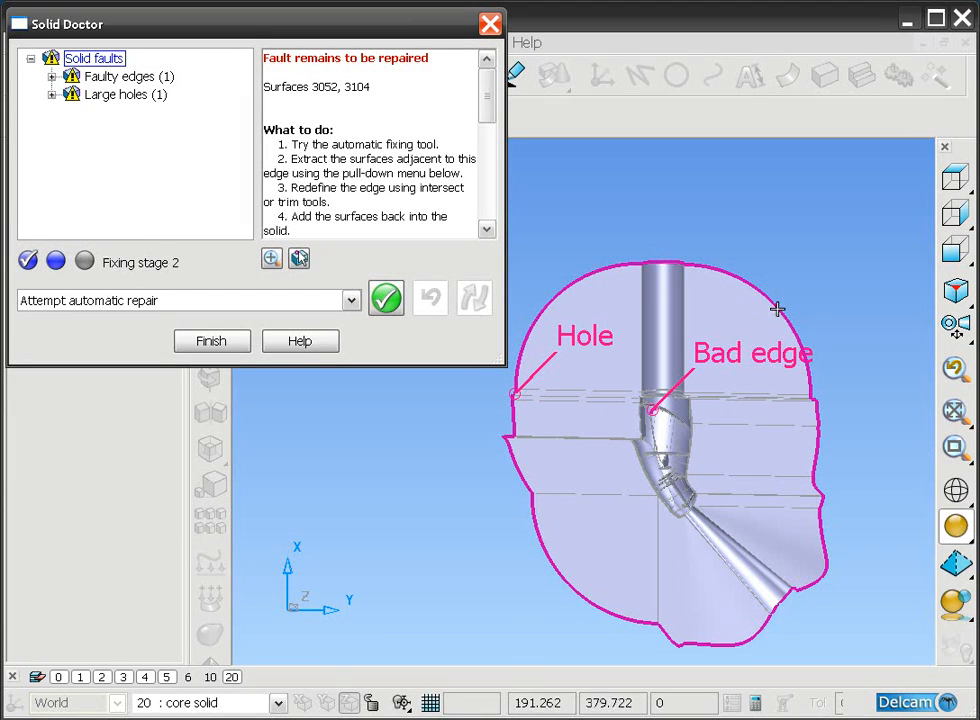
left_click(535, 372)
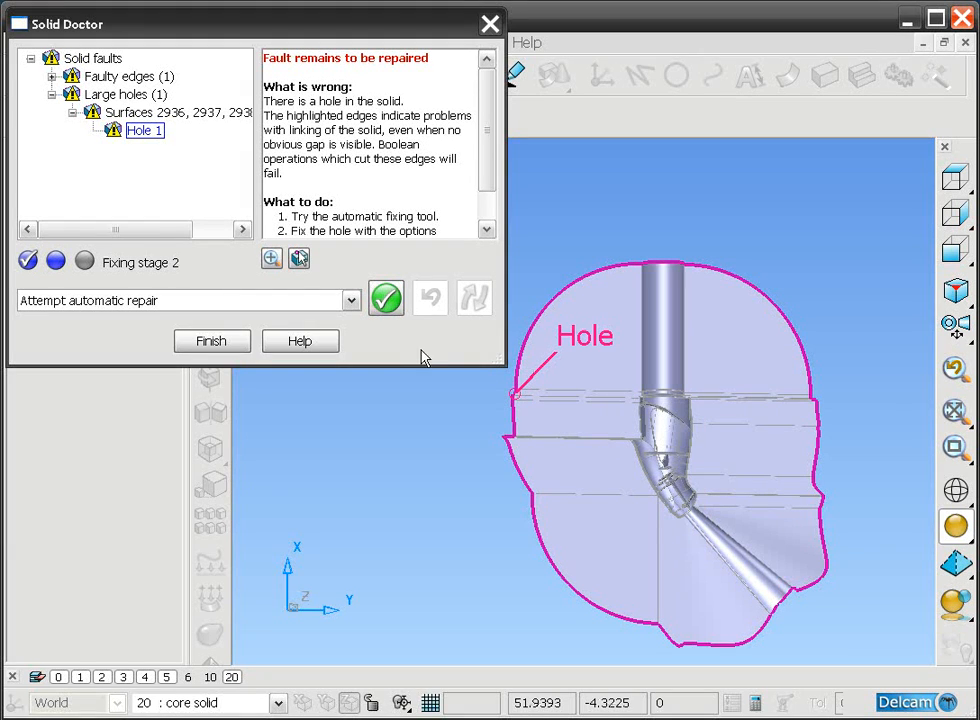
left_click(352, 300)
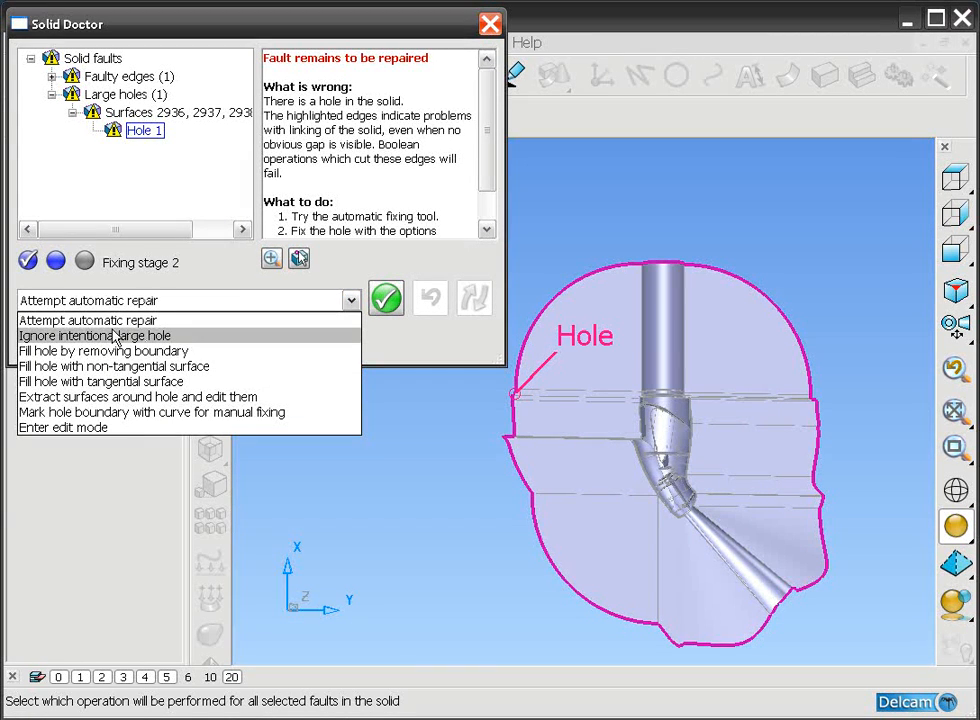
left_click(82, 337)
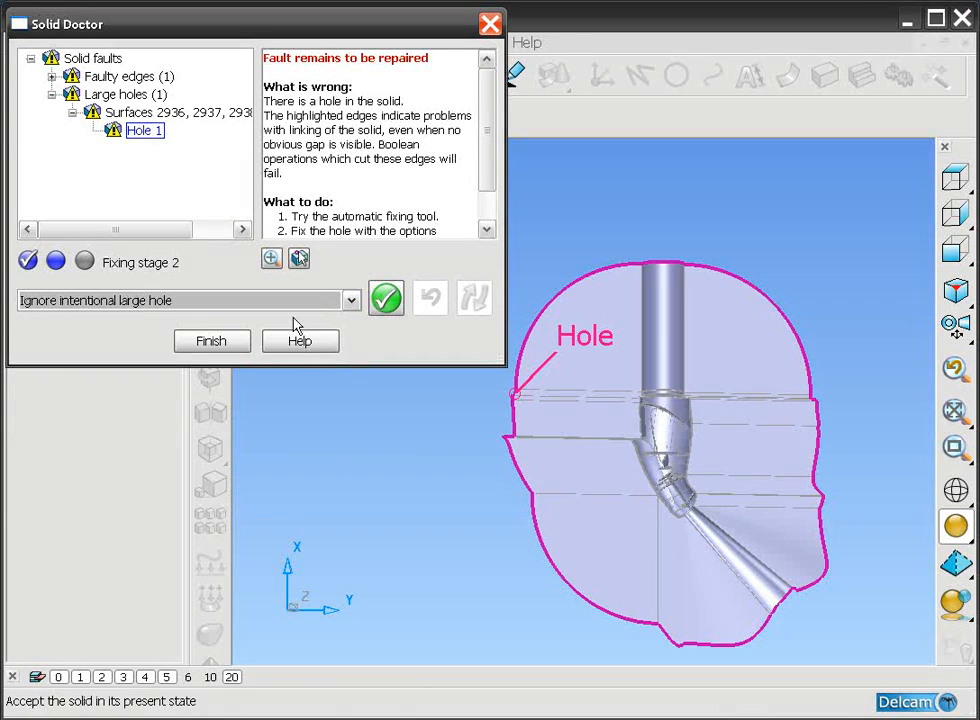
left_click(395, 302)
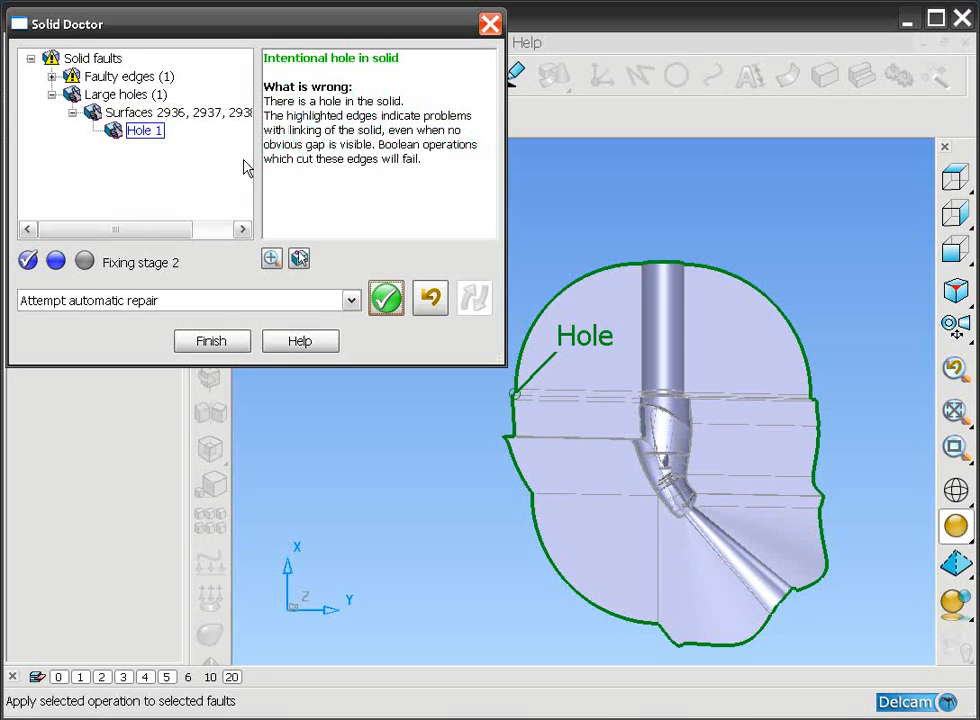
Step: Repair the bad edge between surfaces 3052 and 3104 automatically and re-check the solid for new faults
left_click(53, 62)
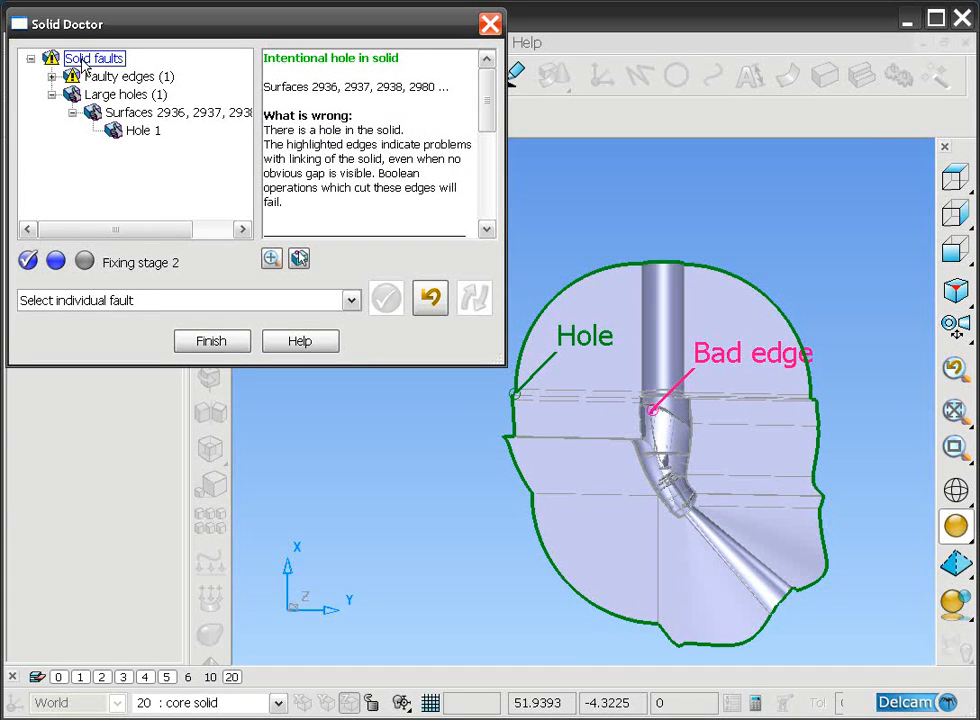
left_click(678, 391)
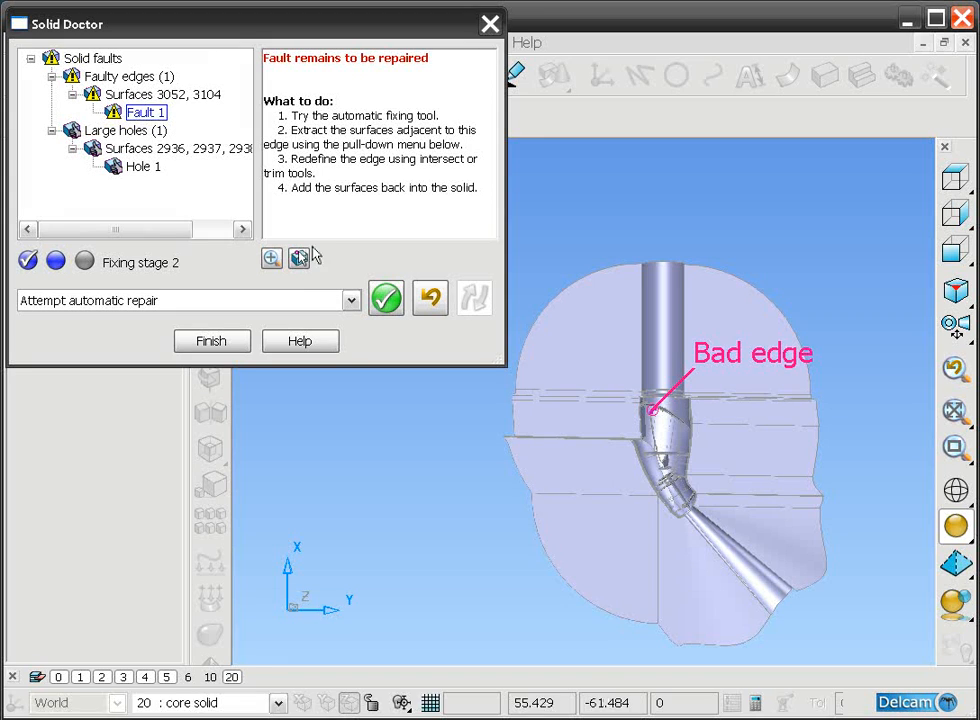
left_click(386, 300)
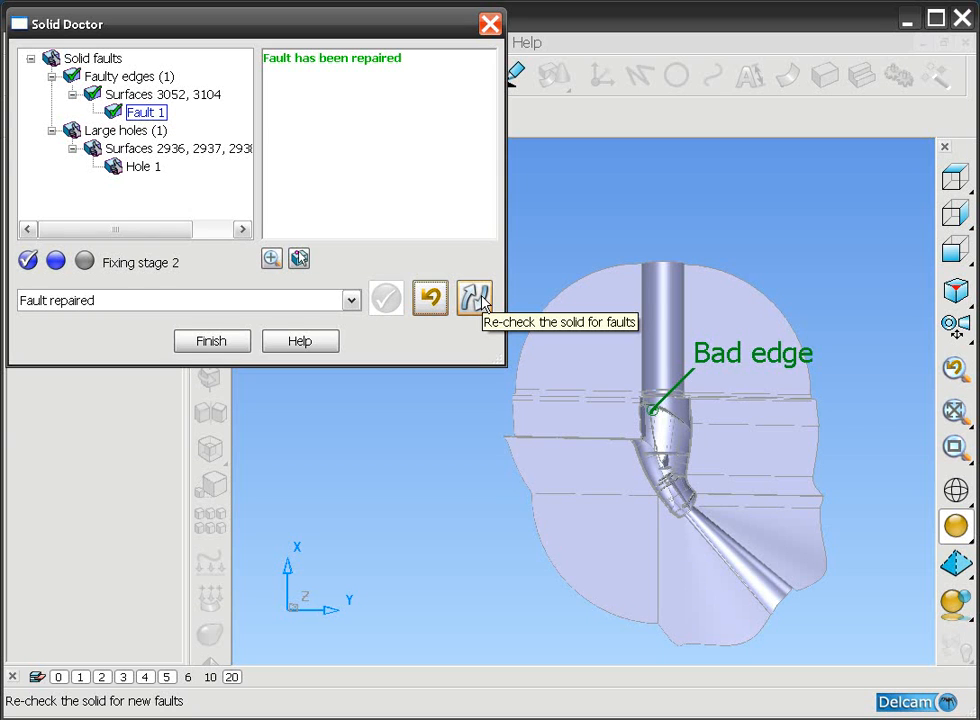
left_click(476, 298)
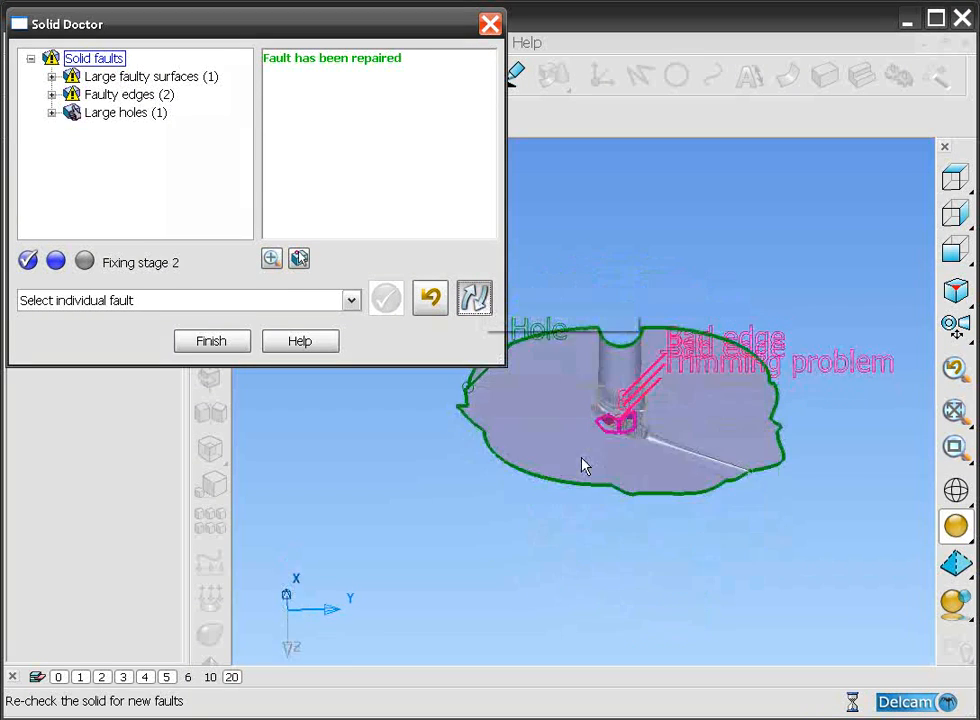
Step: Automatically repair both faulty edges near the curved collar together and re-check the solid for faults
middle_click_drag(640, 376, 650, 409)
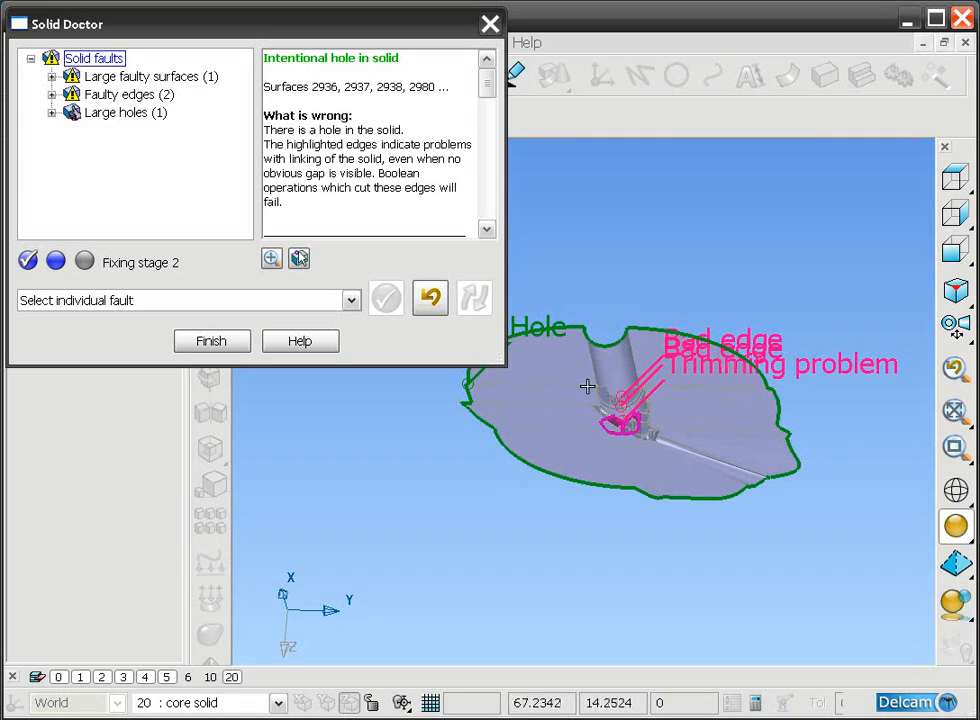
left_click_drag(576, 377, 720, 490)
middle_click_drag(630, 342, 774, 450, "shift")
mouse_move(650, 358)
middle_mouse_down()
mouse_move(644, 399)
mouse_move(640, 346)
middle_mouse_up()
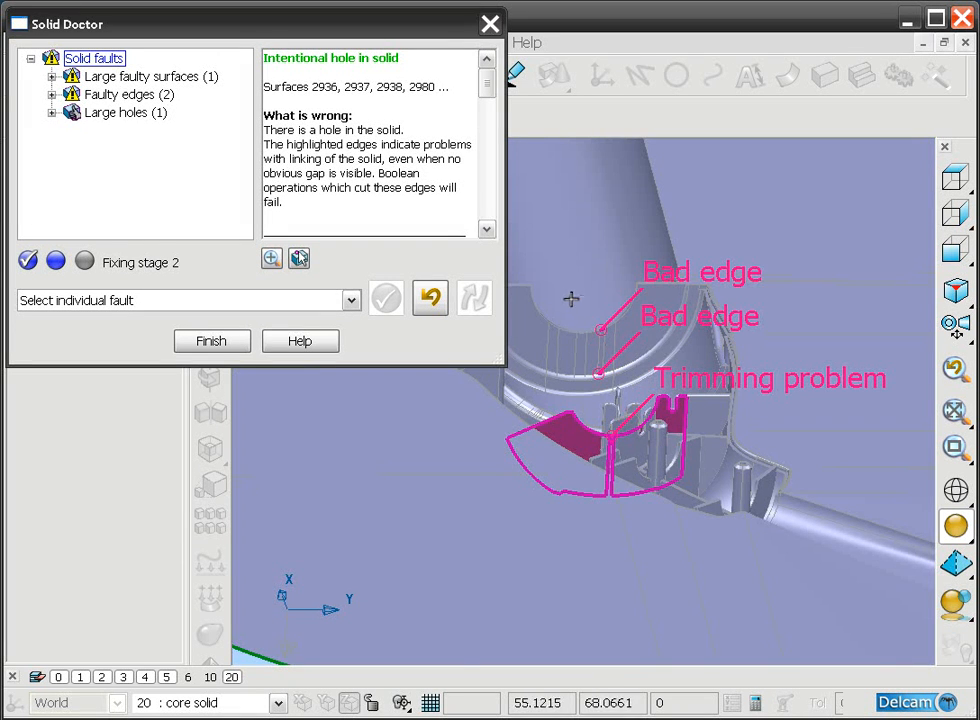
left_click_drag(559, 299, 704, 442)
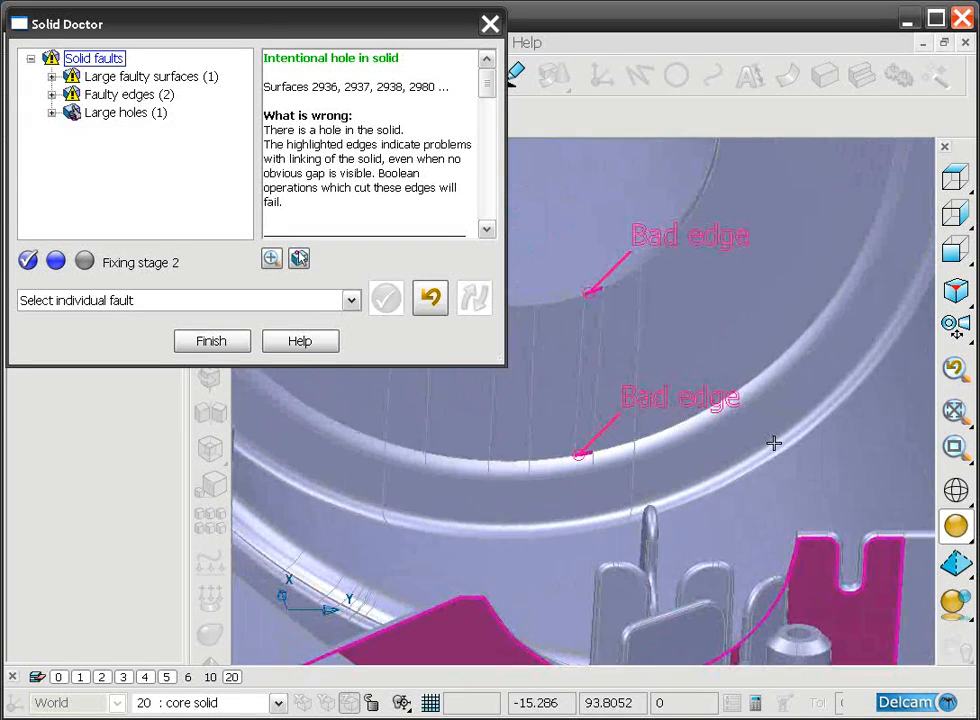
left_click(79, 97)
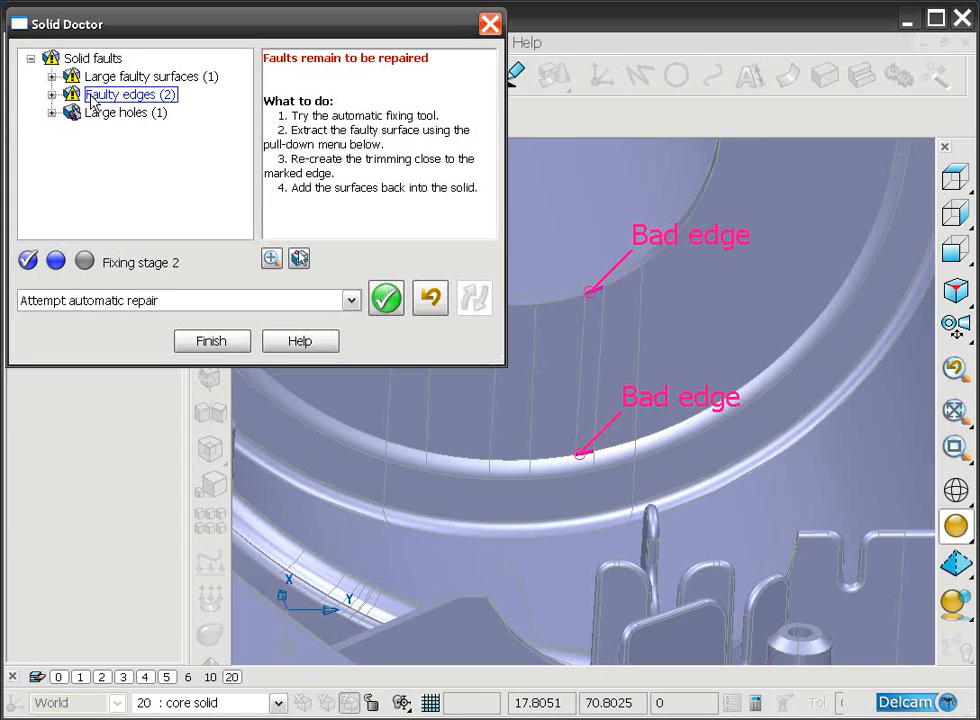
left_click(385, 298)
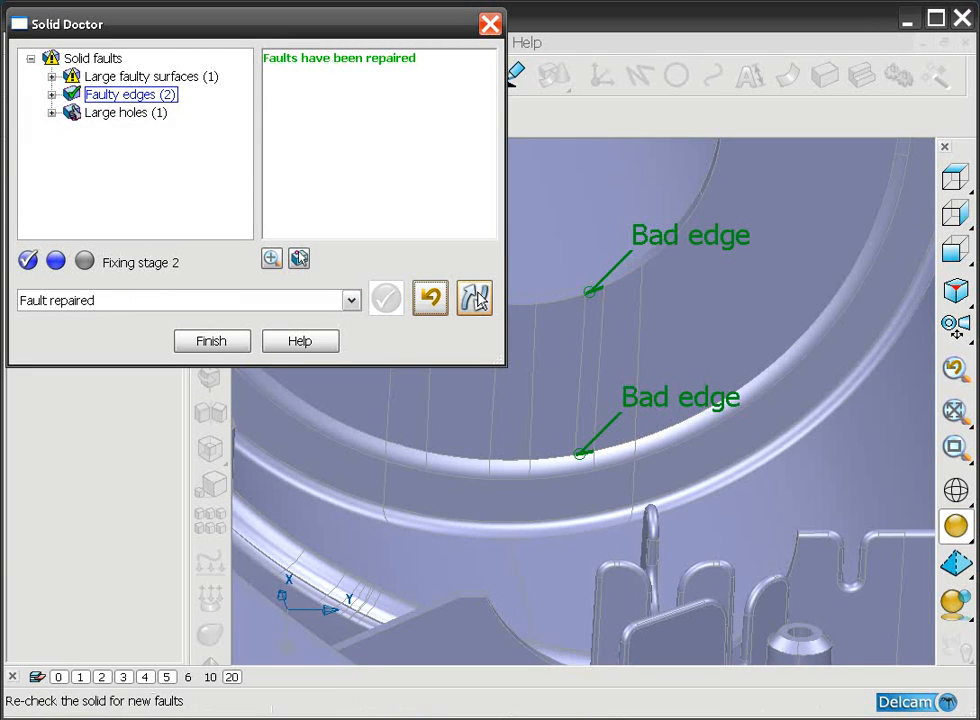
left_click(475, 298)
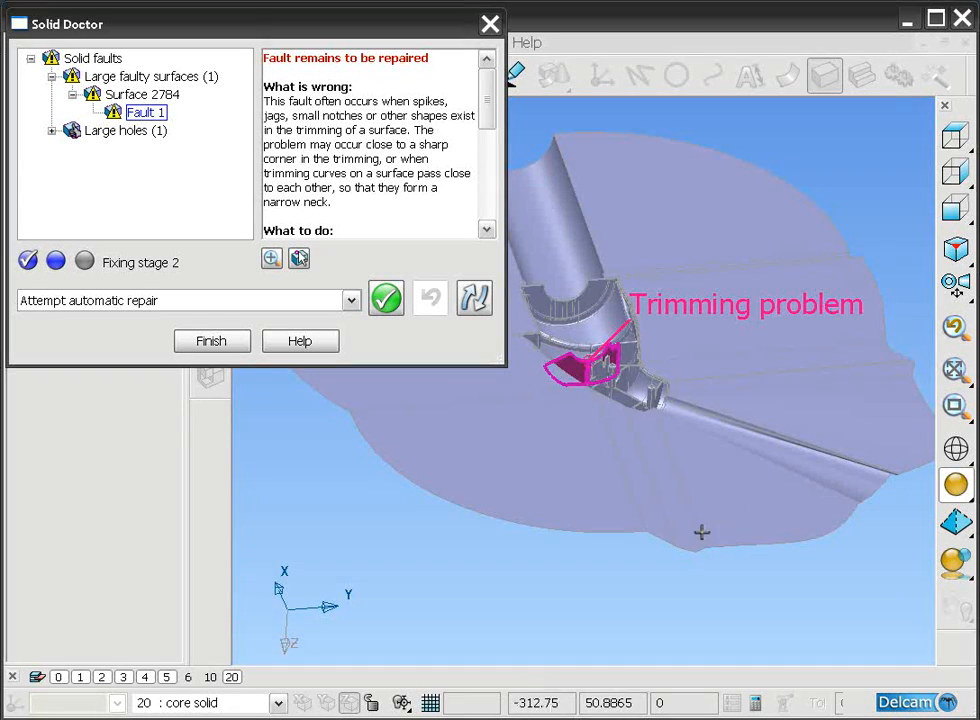
Step: Extract surface 2784, which has the trimming problem, from the solid for manual editing
middle_click_drag(700, 523, 669, 480)
scroll(641, 453, "up", 6)
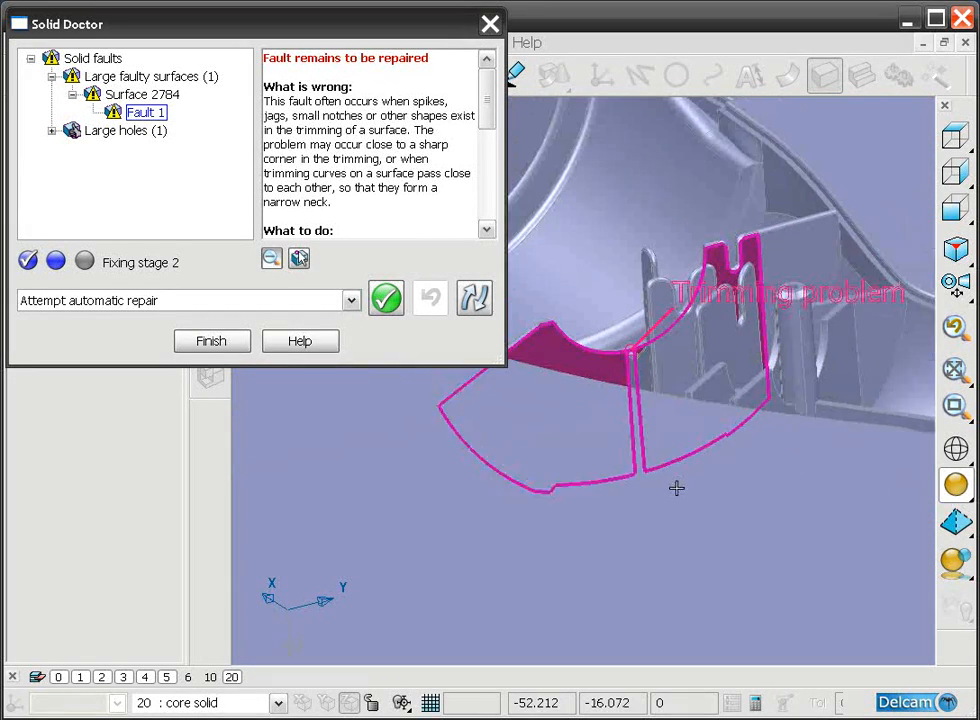
left_click(351, 302)
left_click(113, 337)
left_click(386, 298)
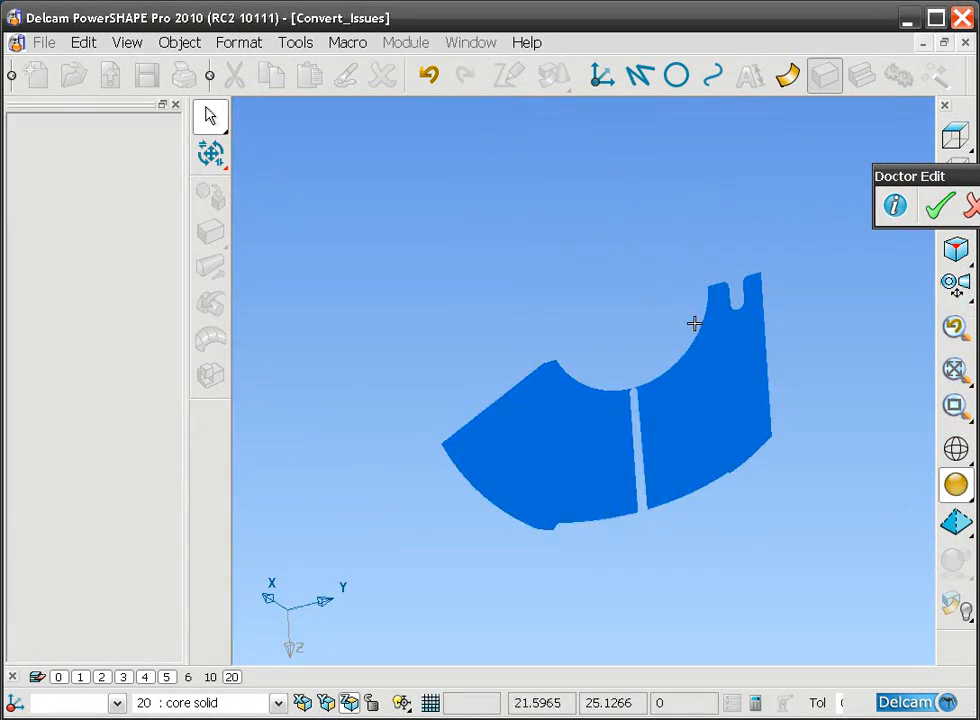
Step: Examine the narrow neck in the extracted surface's trimming and duplicate the surface in place by copying and pasting it
left_click(689, 427)
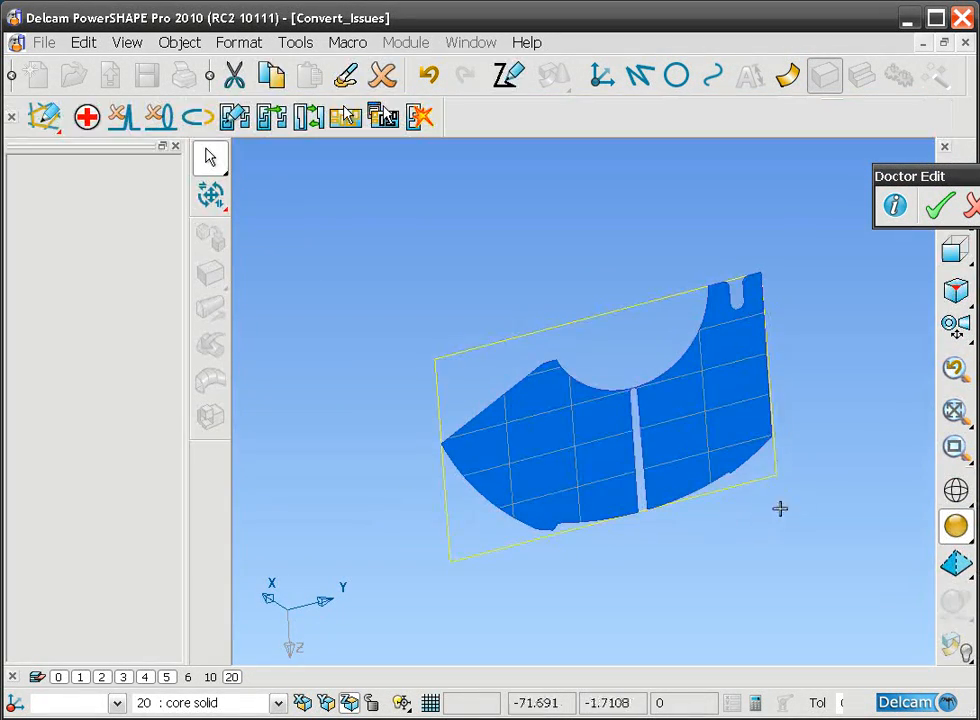
middle_click_drag(794, 499, 648, 534)
left_click_drag(604, 353, 667, 422)
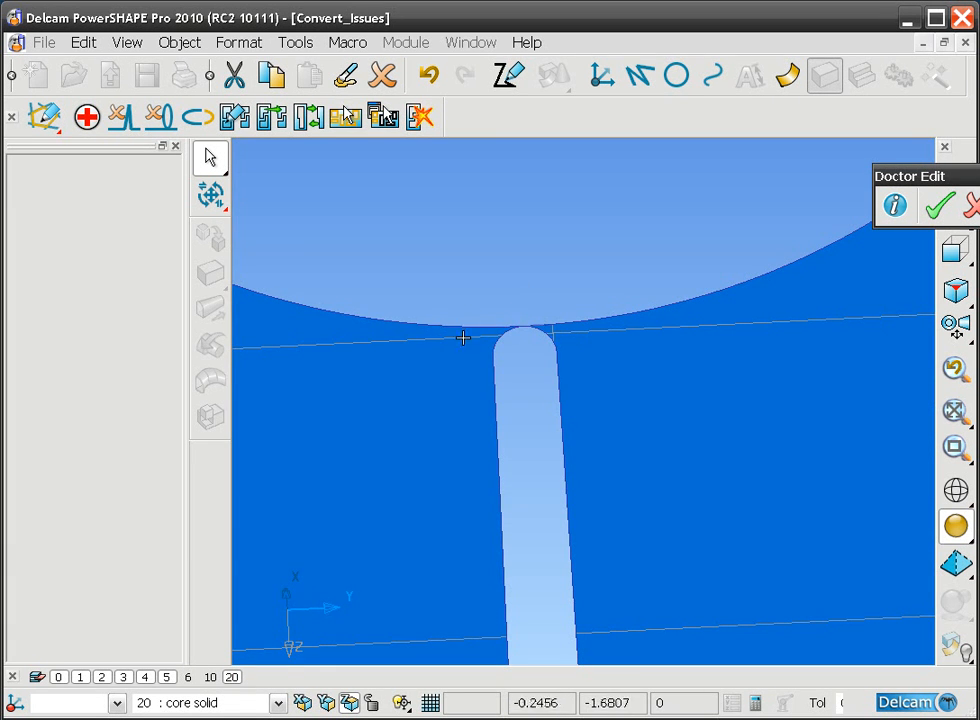
middle_click_drag(556, 276, 564, 376, "ctrl")
middle_click_drag(594, 497, 705, 477)
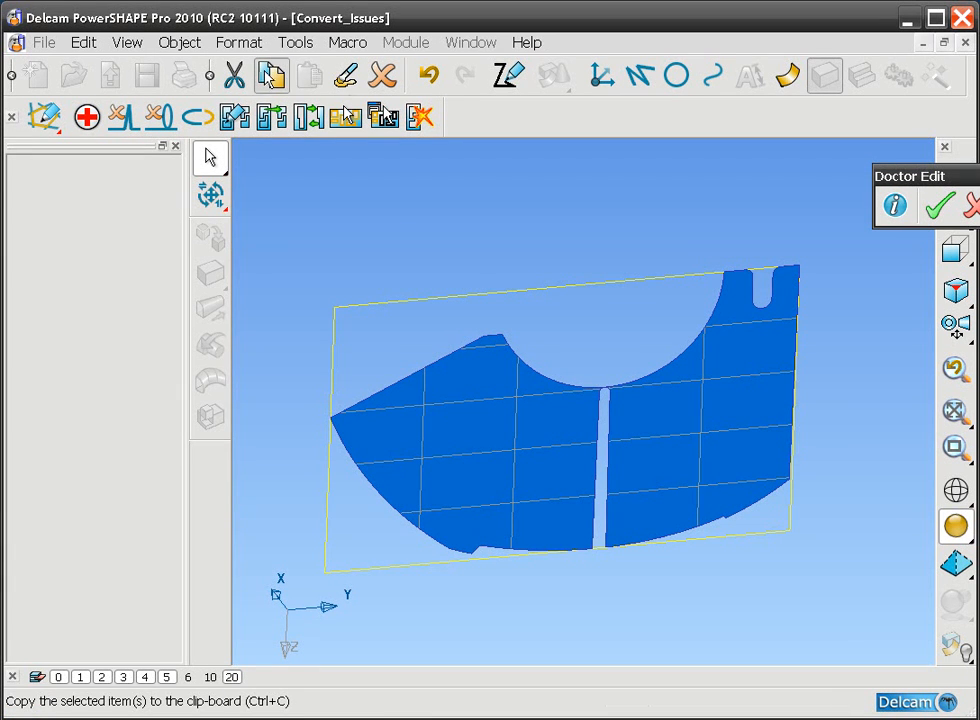
left_click(269, 76)
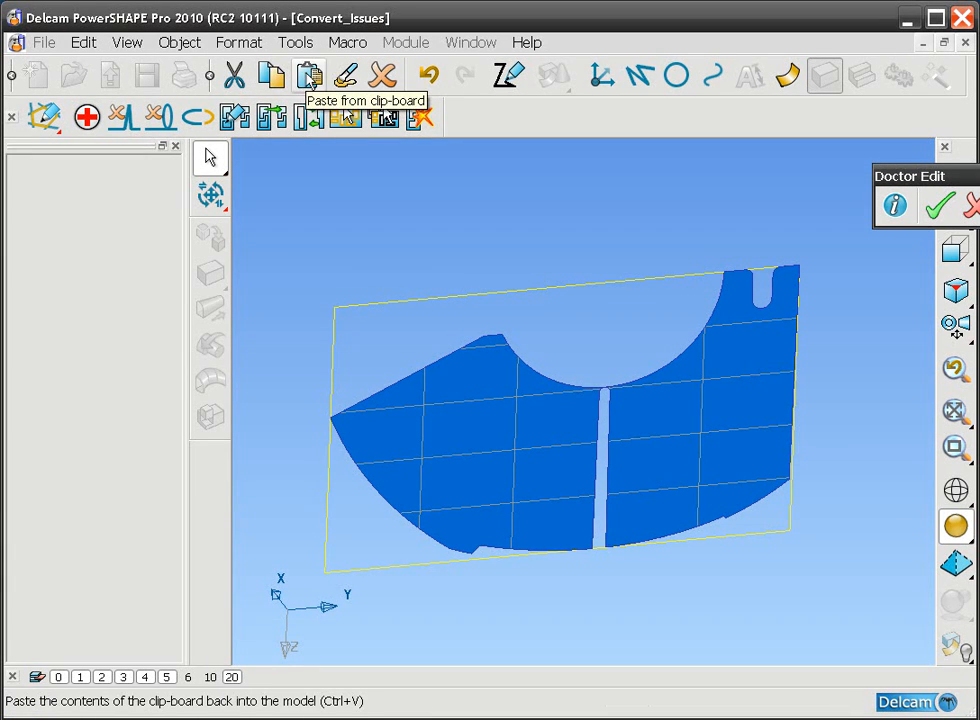
left_click(309, 76)
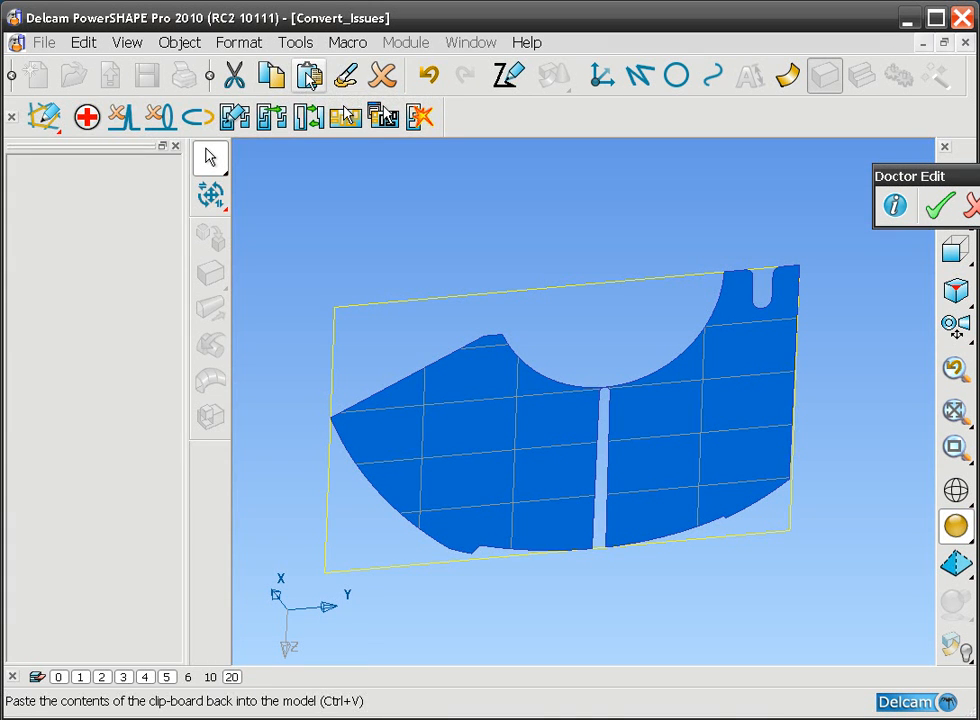
Step: On one of the two coincident surfaces, delete all trim boundaries while leaving the pcurves
left_click(464, 392)
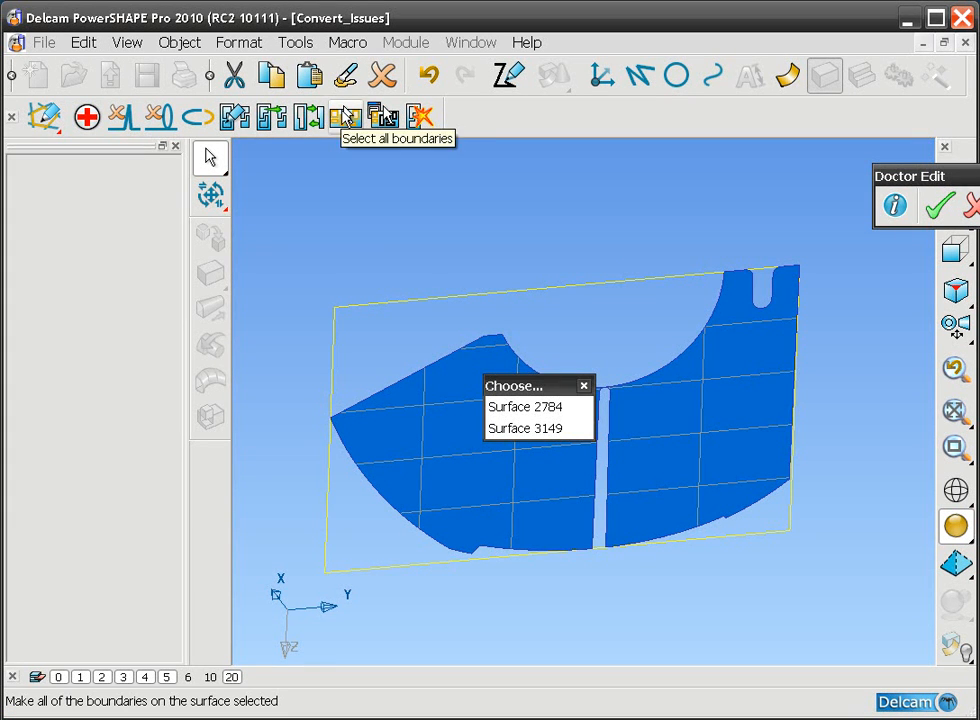
left_click(345, 117)
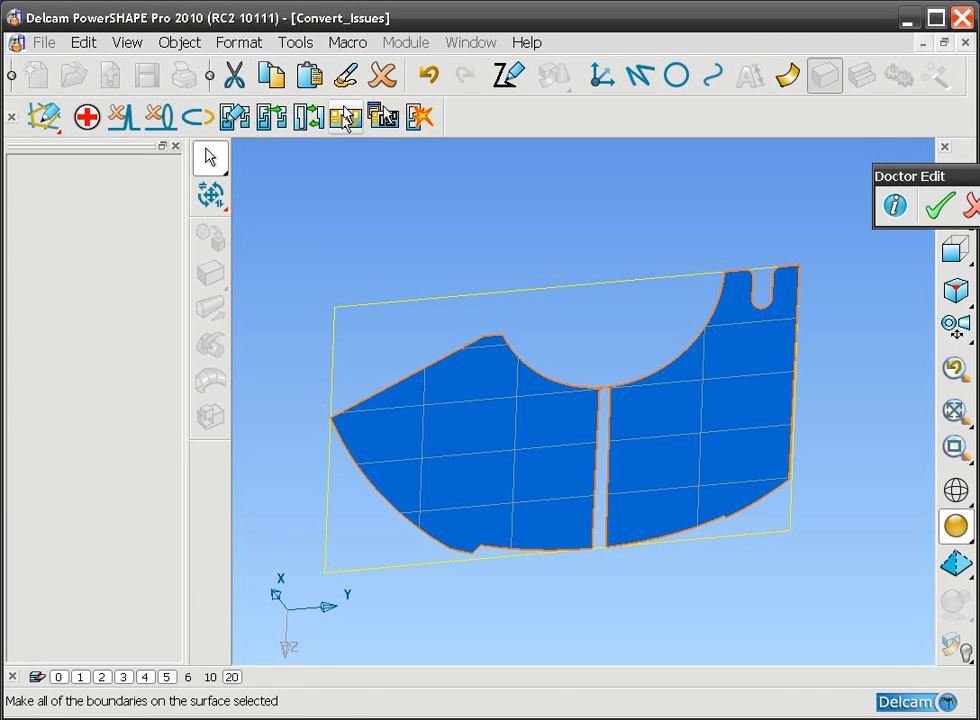
left_click(420, 117)
middle_click_drag(482, 409, 606, 373, "ctrl")
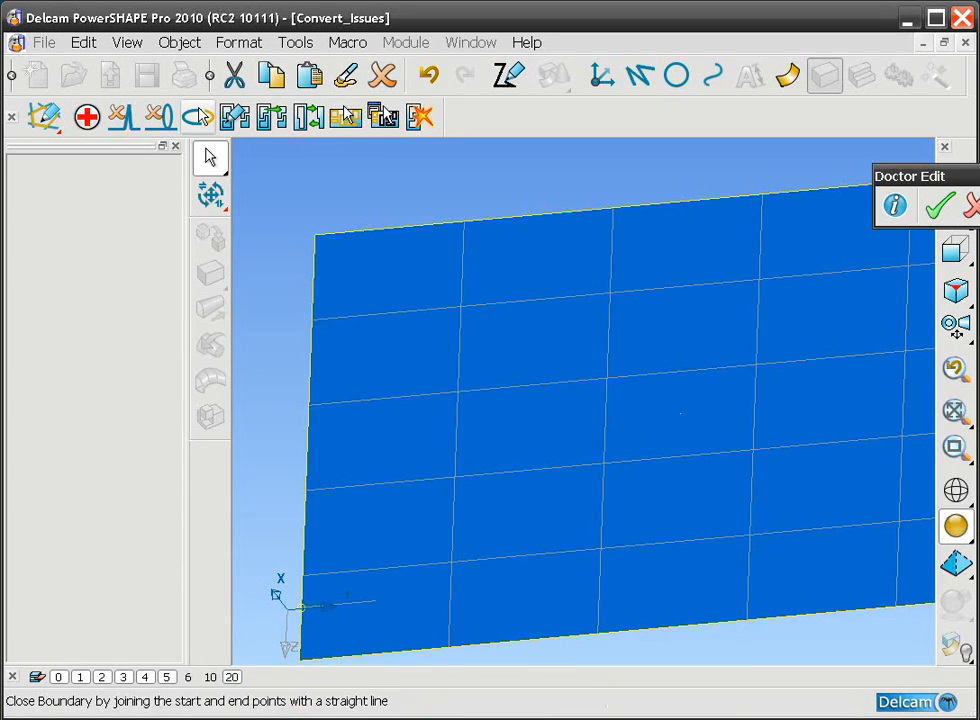
Step: Create and record a trim boundary around the region with the pointed end, closing it along the slot's near edge
left_click(235, 117)
middle_click_drag(698, 410, 643, 354, "shift")
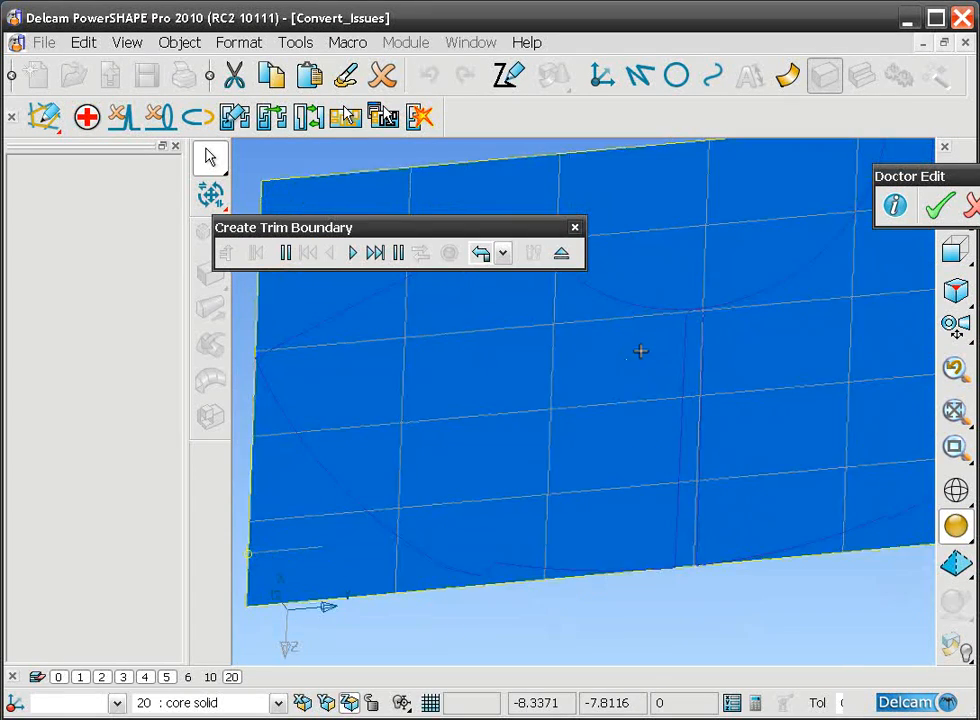
left_click(586, 284)
left_click(286, 423)
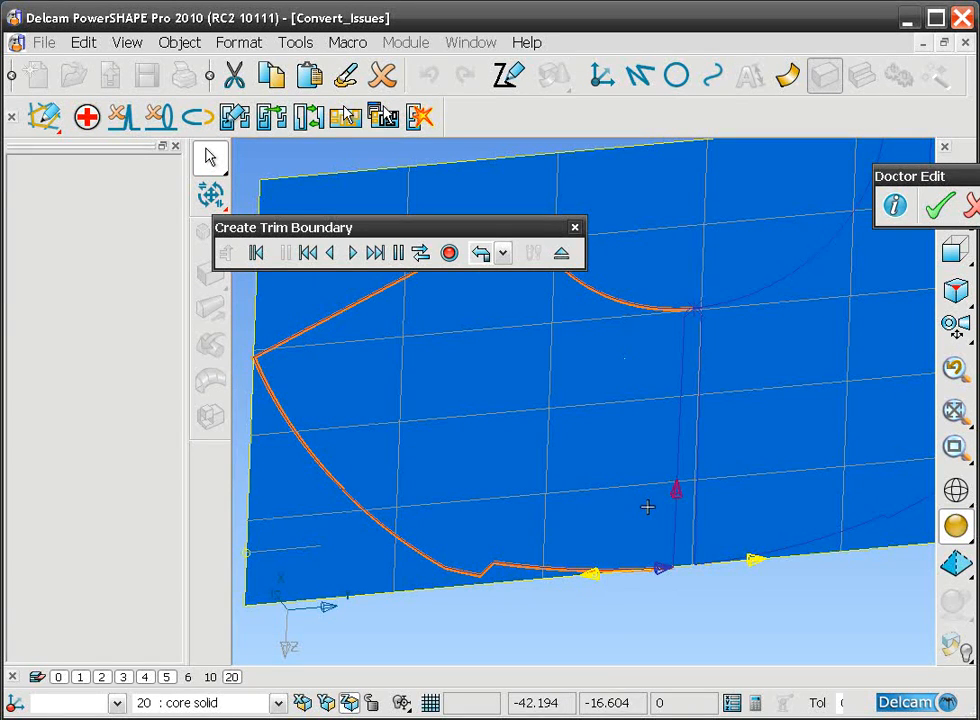
left_click(680, 488)
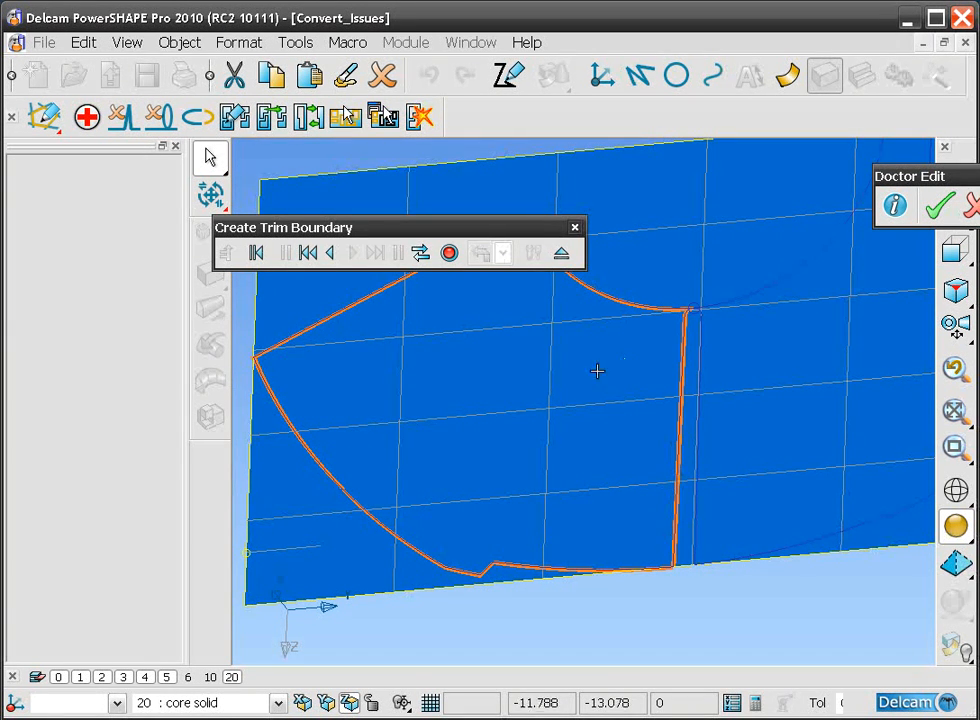
left_click(449, 254)
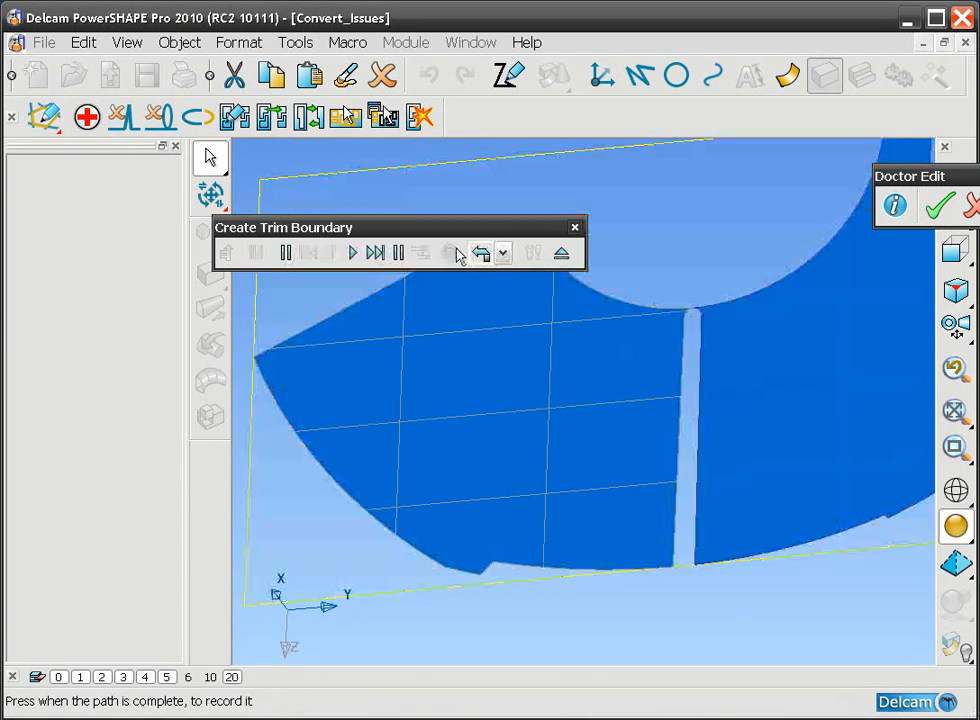
left_click(561, 255)
Step: Delete the trim boundary of the other coincident surface while keeping its pcurves
middle_click_drag(652, 293, 560, 318, "ctrl")
left_click(490, 178)
left_click(725, 360)
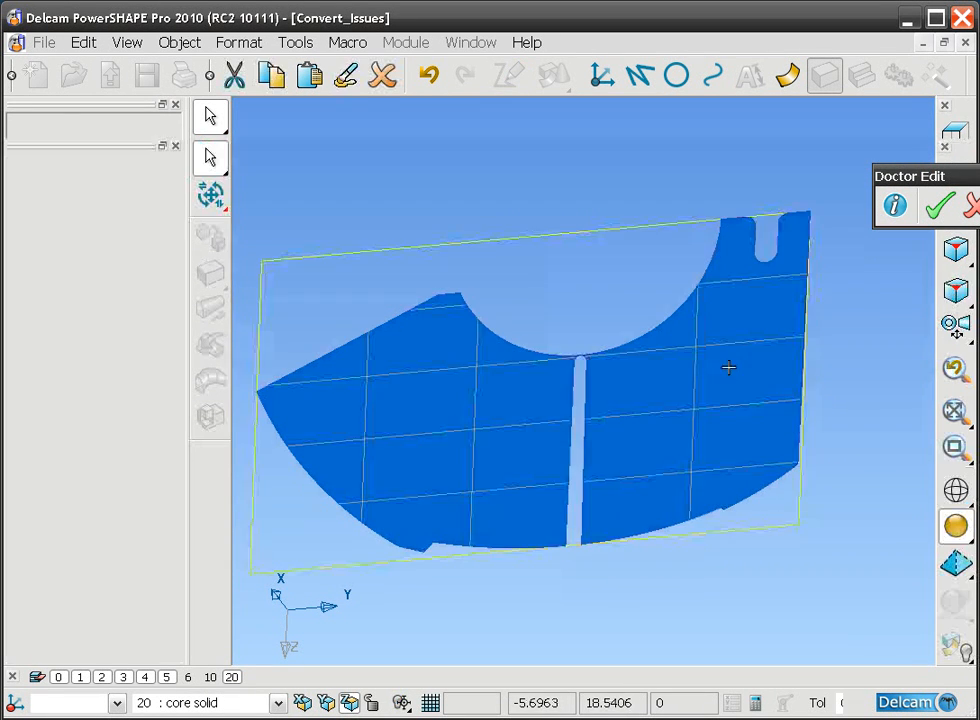
left_click(271, 117)
left_click(420, 117)
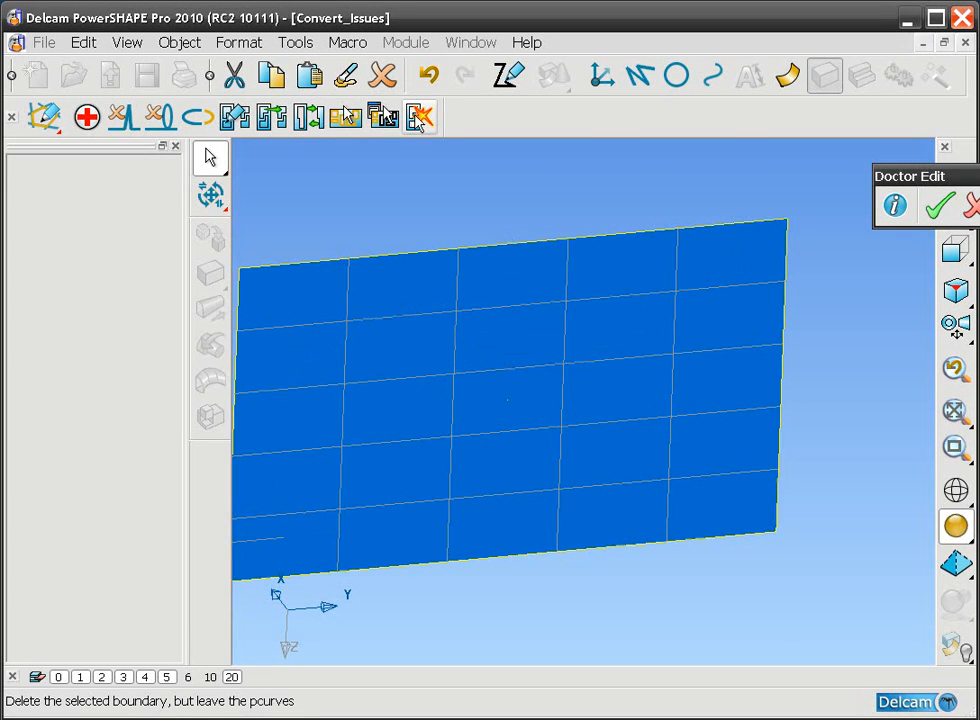
Step: Create and record a trim boundary around the region with the U-shaped notch, from the slot's edge along the large arc
left_click(234, 117)
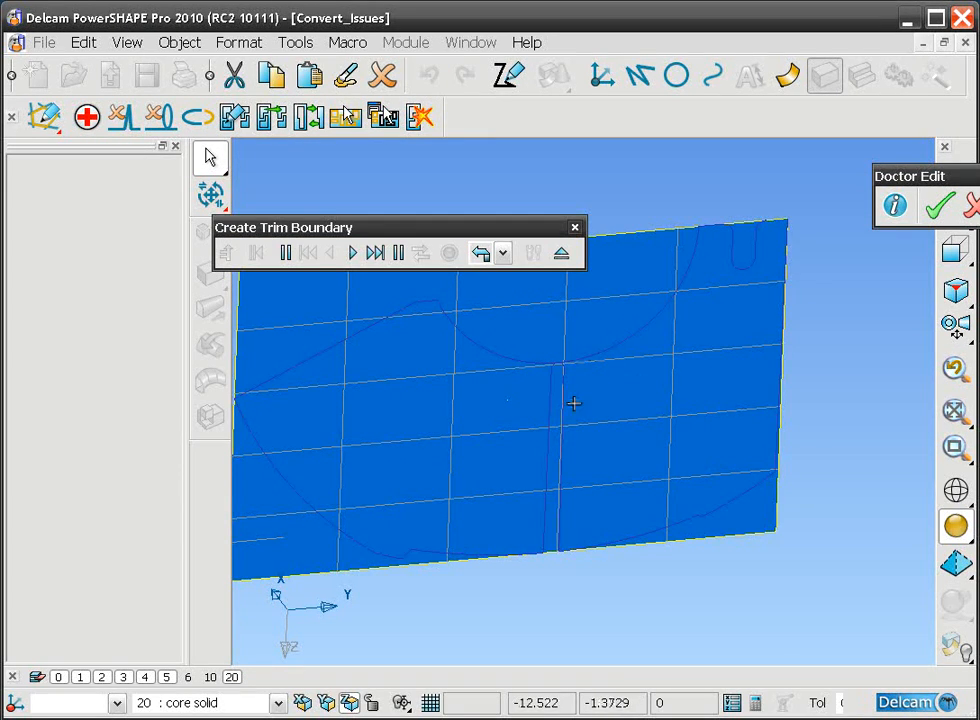
left_click(561, 397)
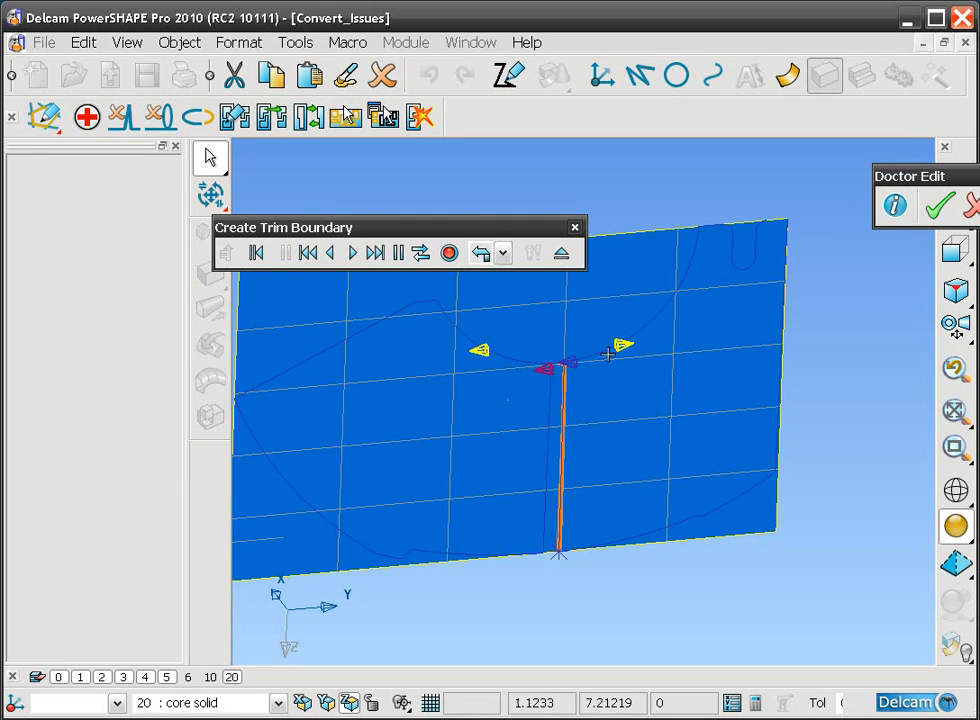
left_click(619, 346)
left_click(733, 220)
left_click(756, 243)
left_click(781, 219)
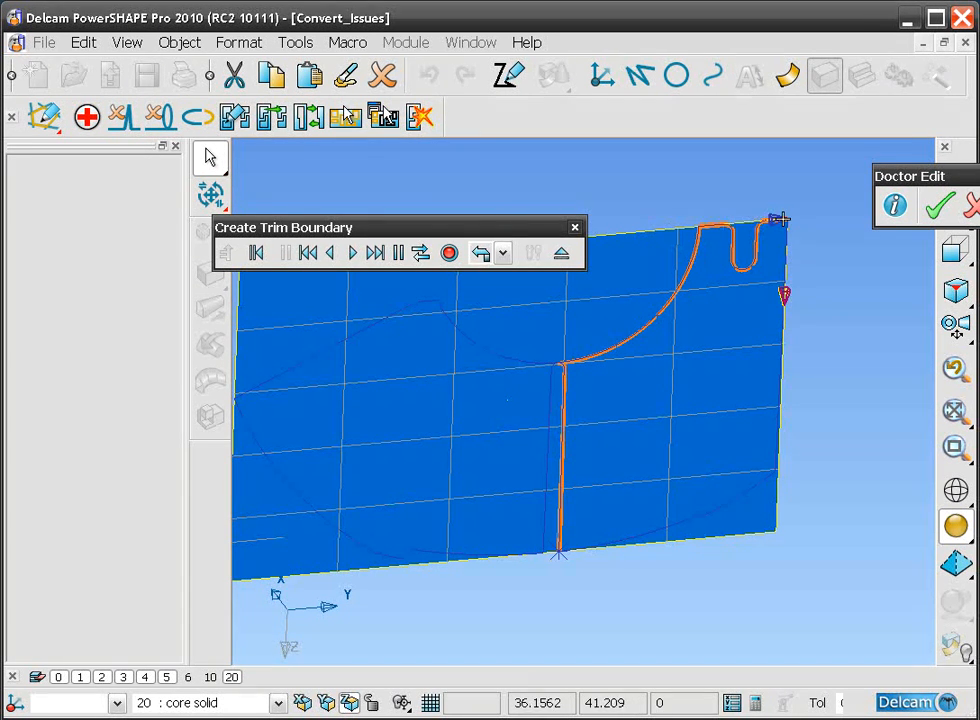
left_click(778, 303)
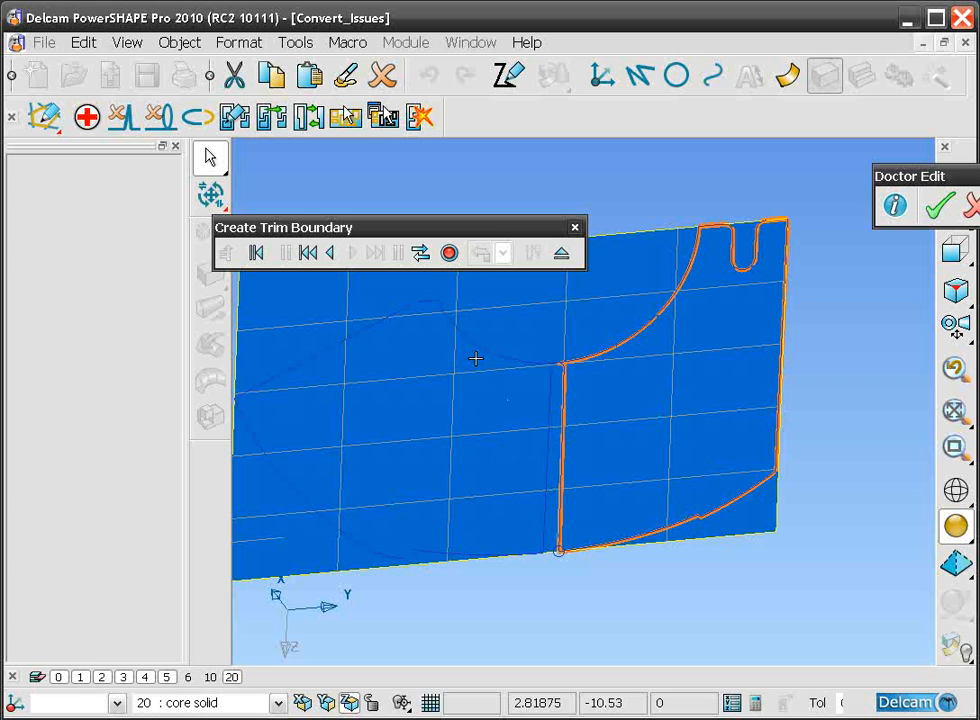
left_click(449, 252)
left_click(561, 253)
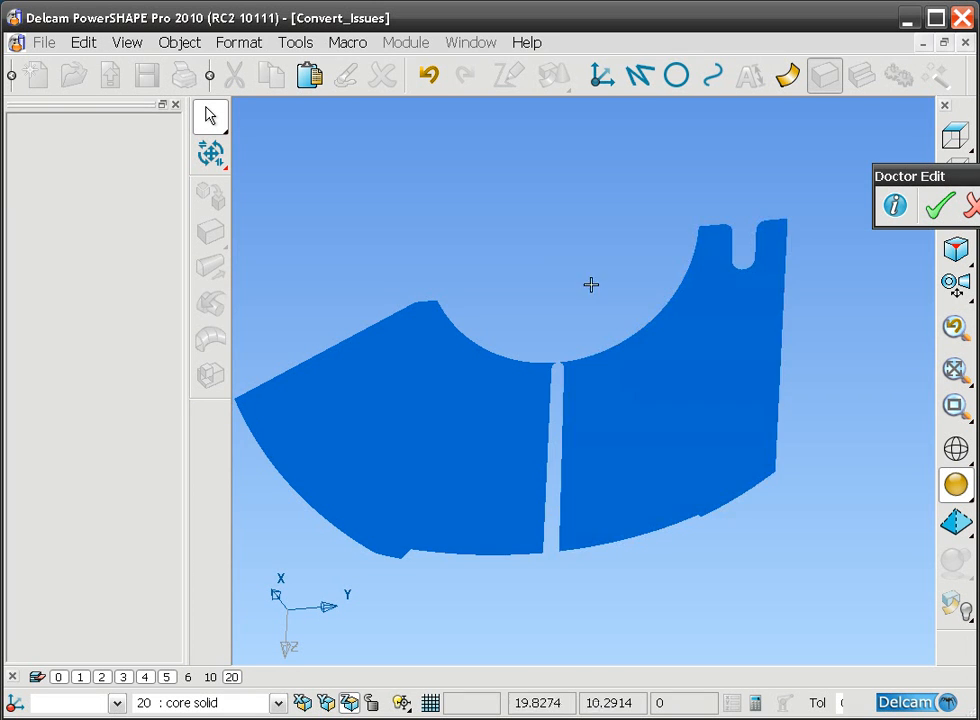
Step: Accept the surface edit with both retrimmed surfaces selected and re-check the solid in Solid Doctor for remaining faults
middle_click_drag(578, 217, 578, 234, "ctrl")
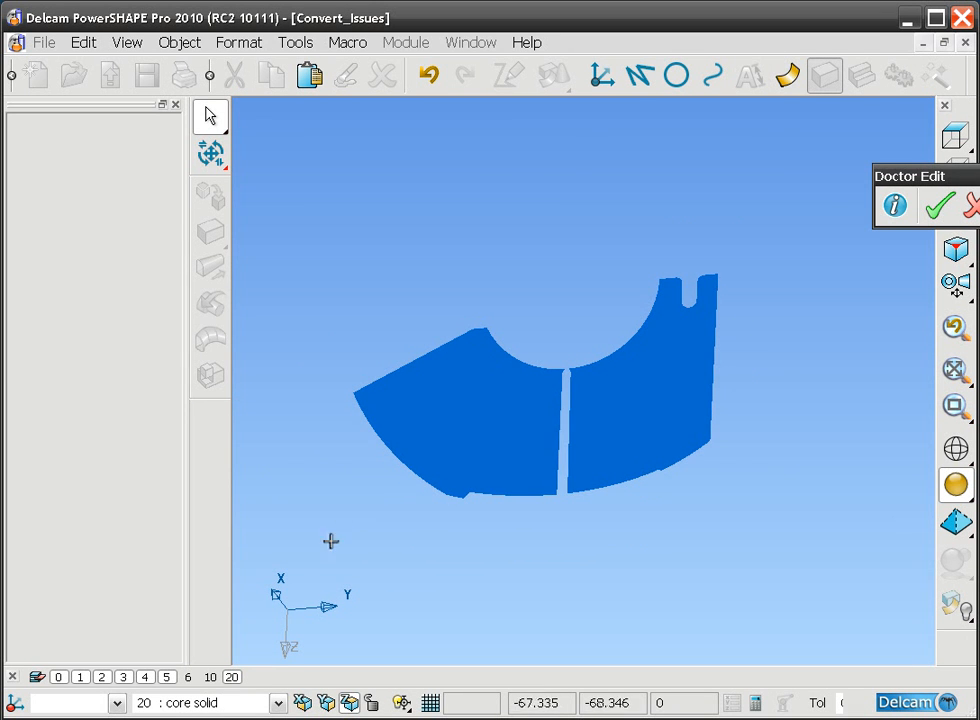
left_click_drag(318, 556, 764, 201)
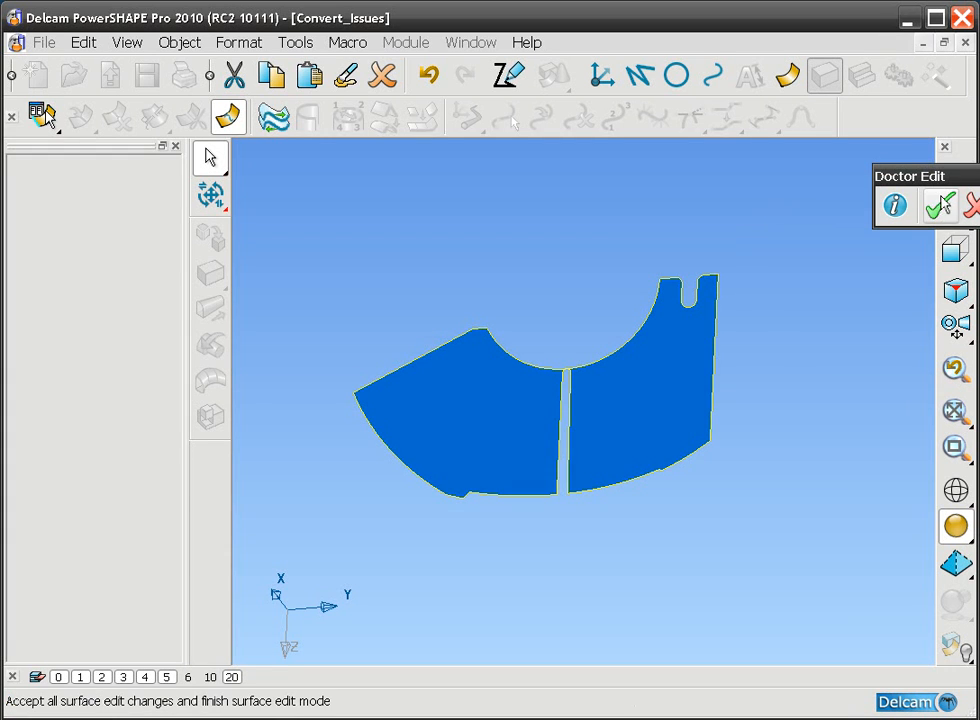
left_click(940, 208)
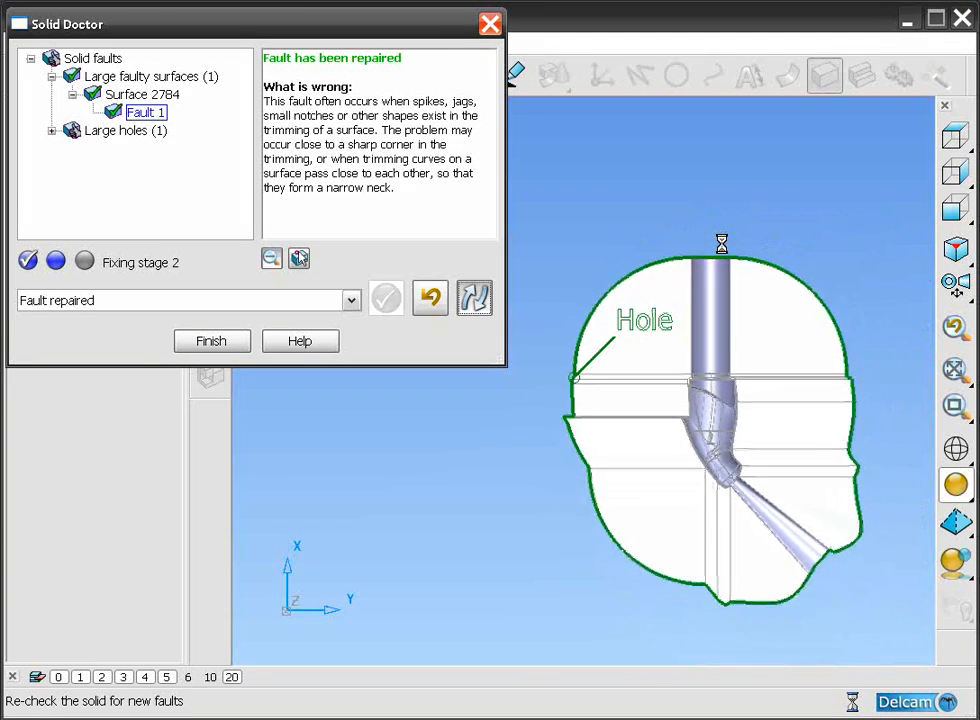
left_click_drag(547, 322, 707, 322)
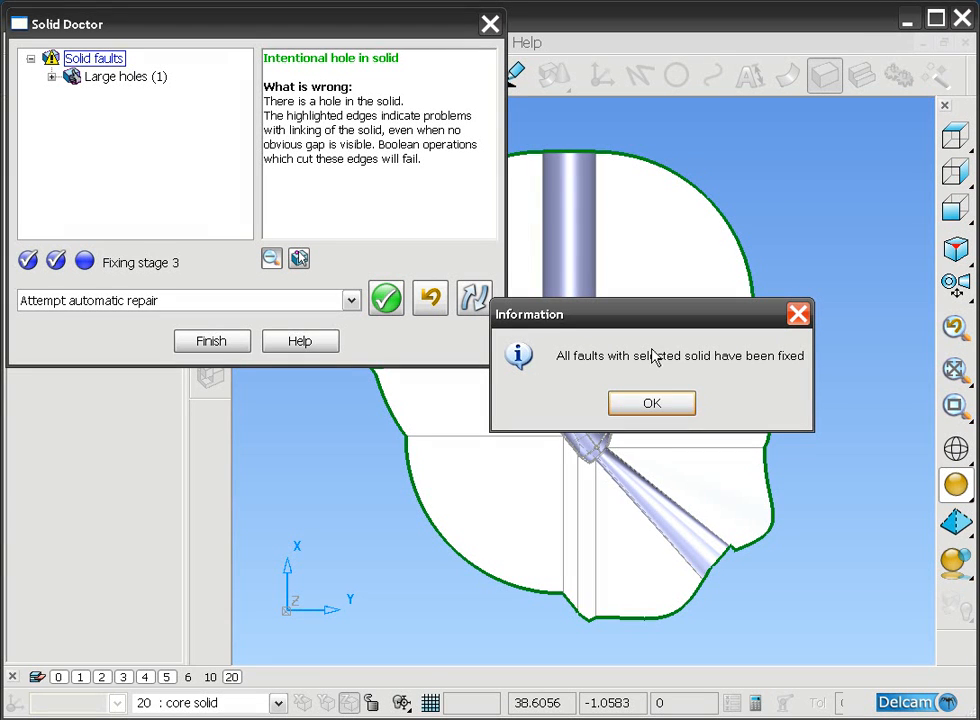
left_click(660, 405)
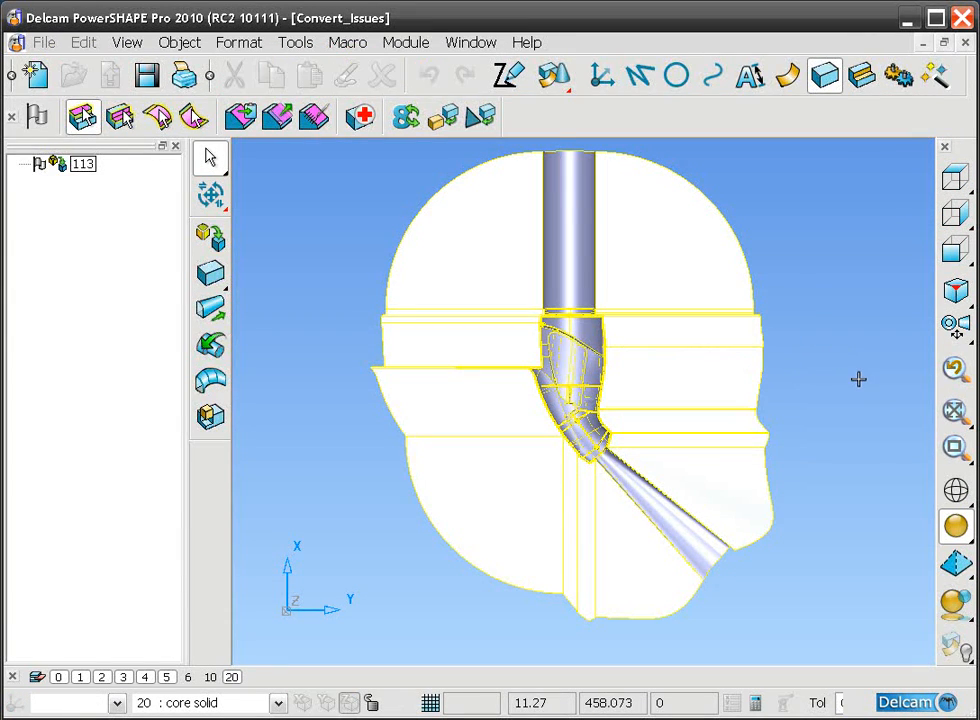
Step: Bring core solid 4 back into view alongside repaired solid 113, select it and expand its feature tree
left_click(875, 464)
middle_click_drag(875, 464, 329, 382)
middle_click_drag(720, 370, 540, 450)
left_click(540, 450)
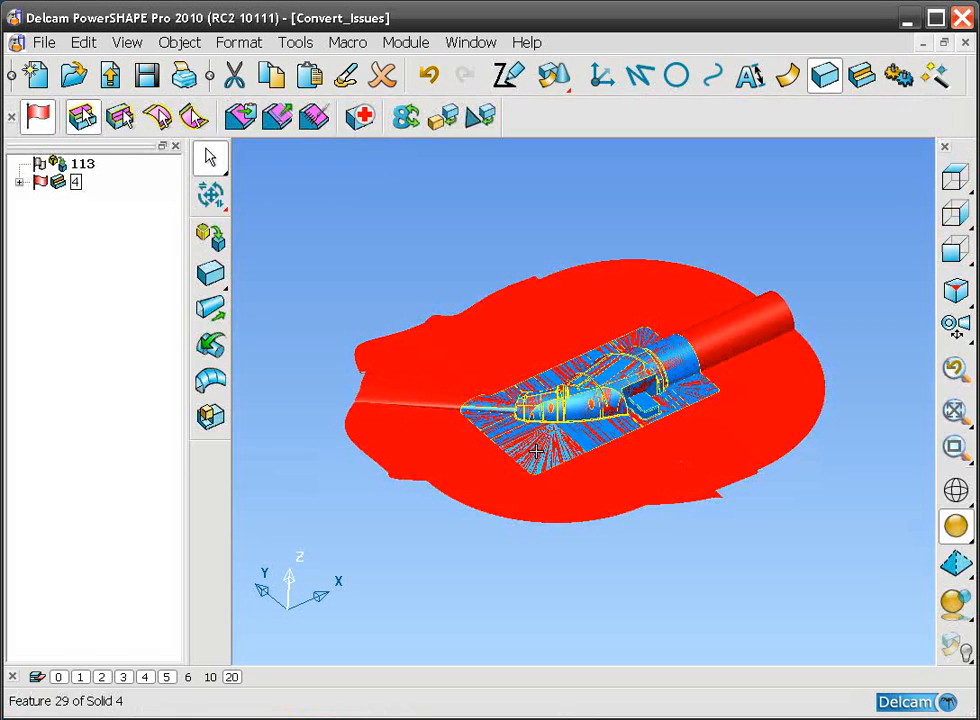
left_click(456, 247)
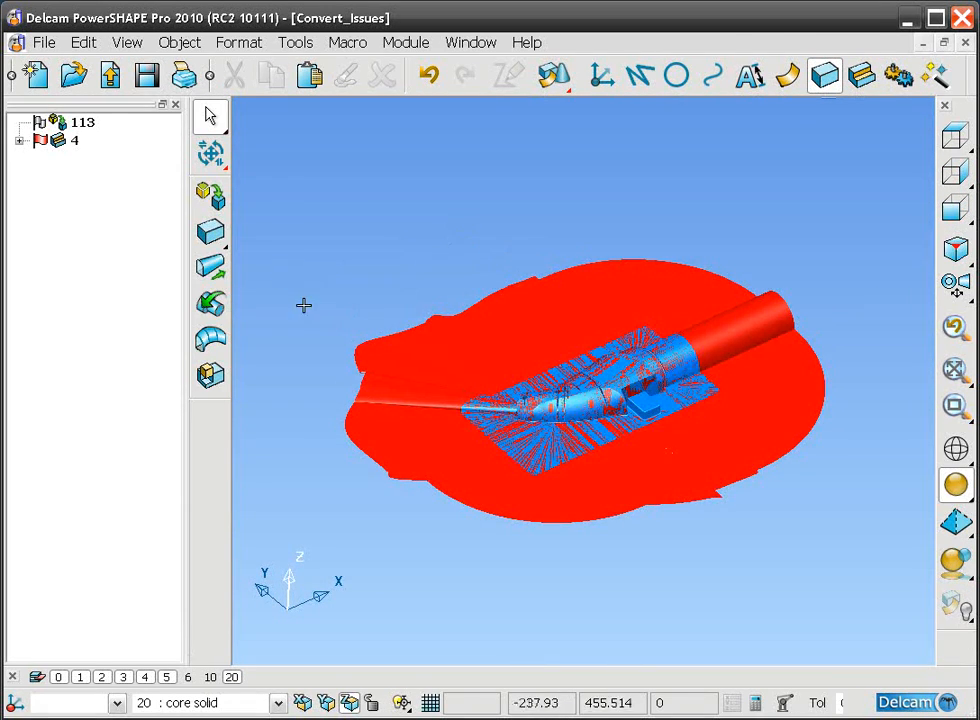
middle_click_drag(545, 437, 481, 427)
left_click(537, 450)
scroll(385, 339, "up", 2)
middle_click_drag(385, 339, 407, 437, "shift")
left_click(20, 182)
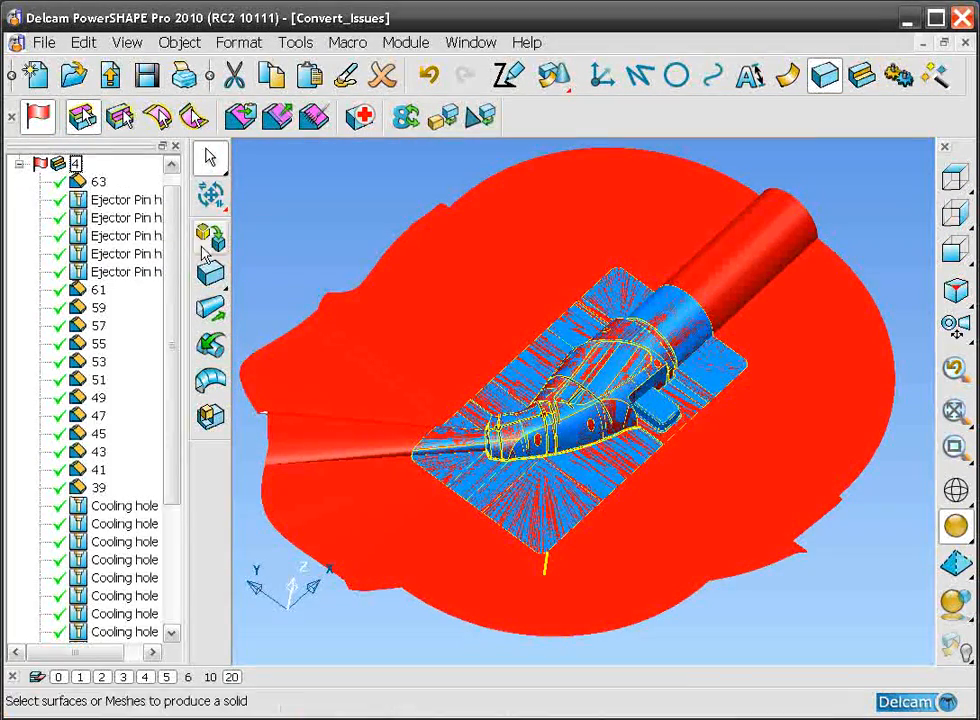
left_click_drag(175, 207, 182, 368)
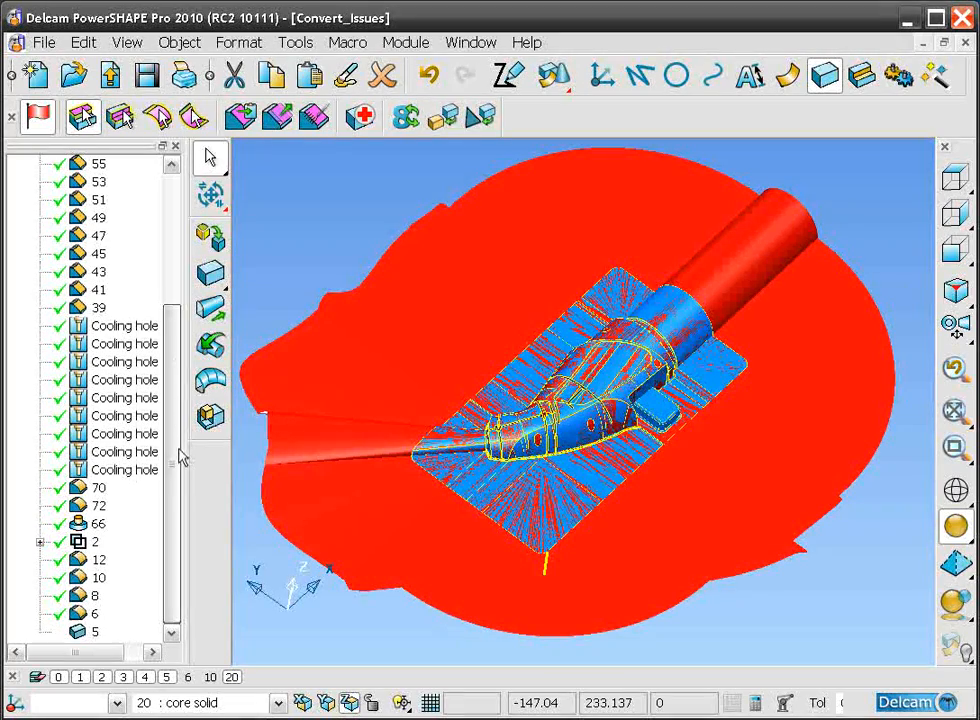
Step: Replace the solid used by Boolean feature 2 of the core solid with repaired solid 113
left_click(78, 542)
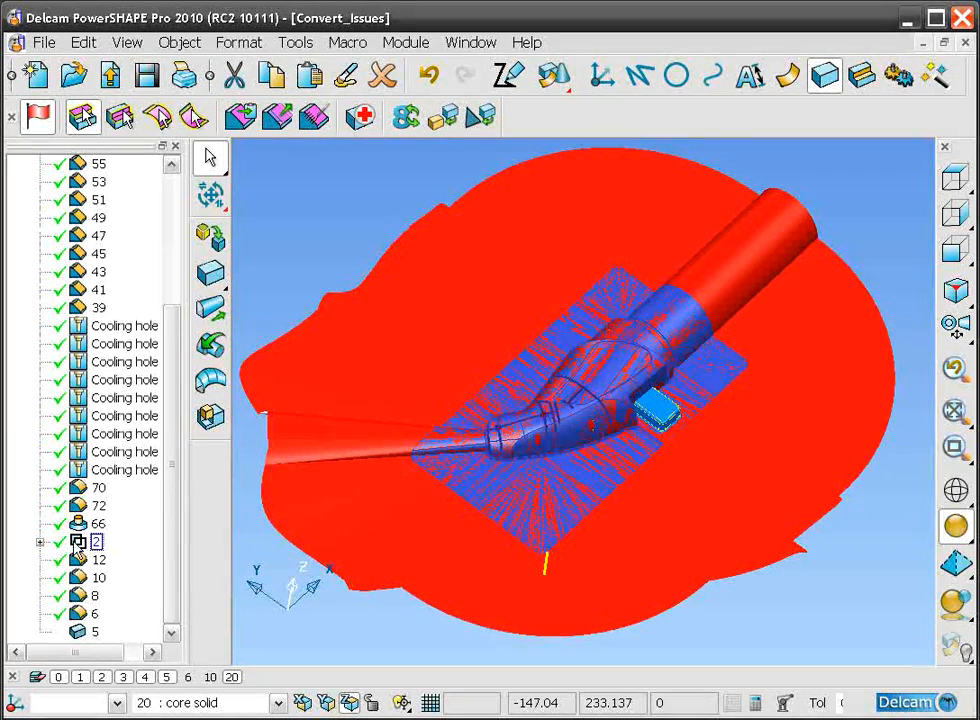
double_click(78, 542)
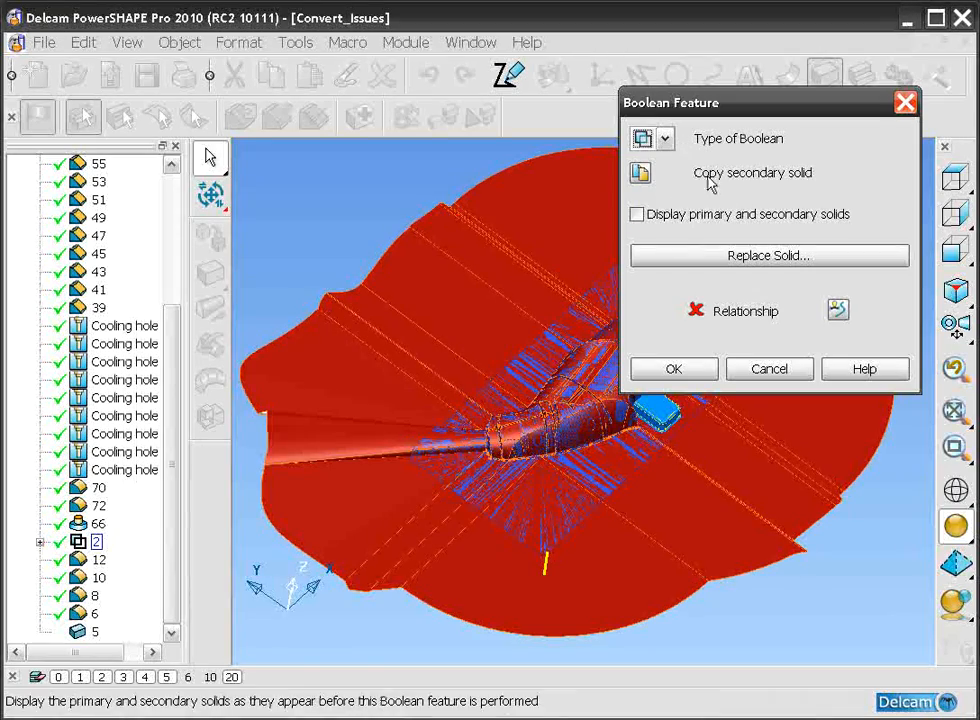
left_click(730, 257)
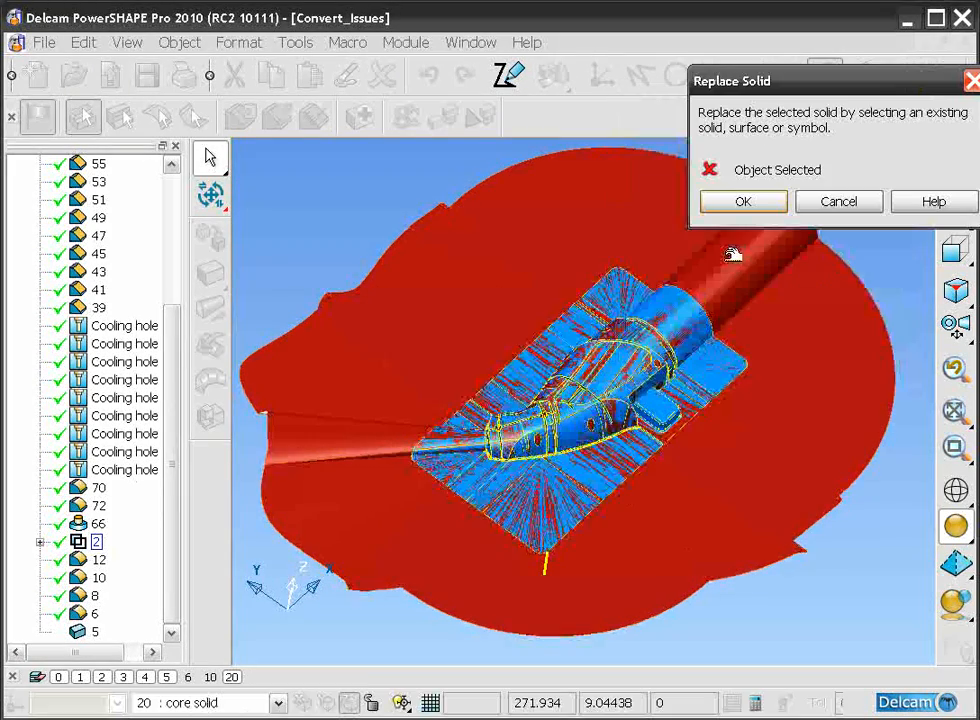
left_click(541, 191)
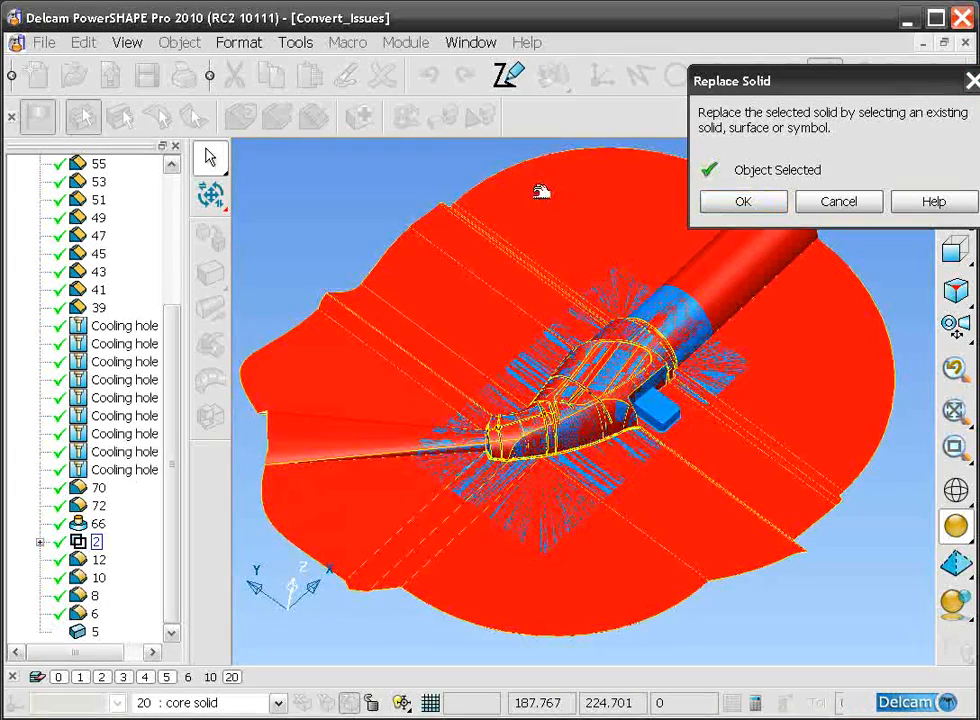
left_click(743, 202)
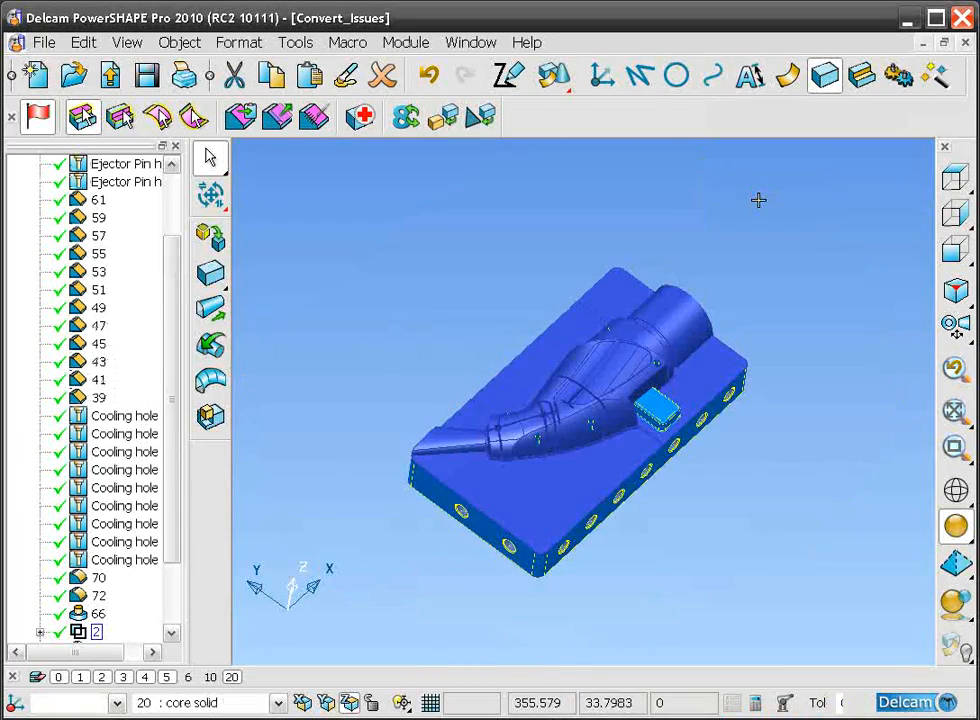
Step: Examine the updated core solid in an isometric view and look through its feature tree down to the base block
middle_click_drag(685, 558, 689, 499)
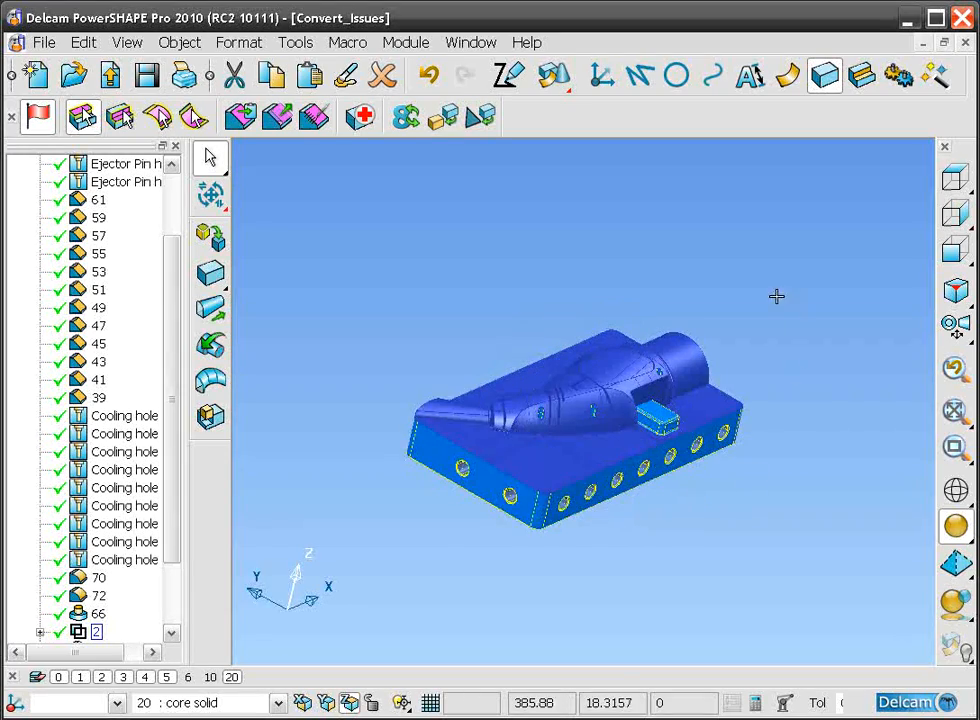
left_click(956, 291)
scroll(809, 453, "up", 2)
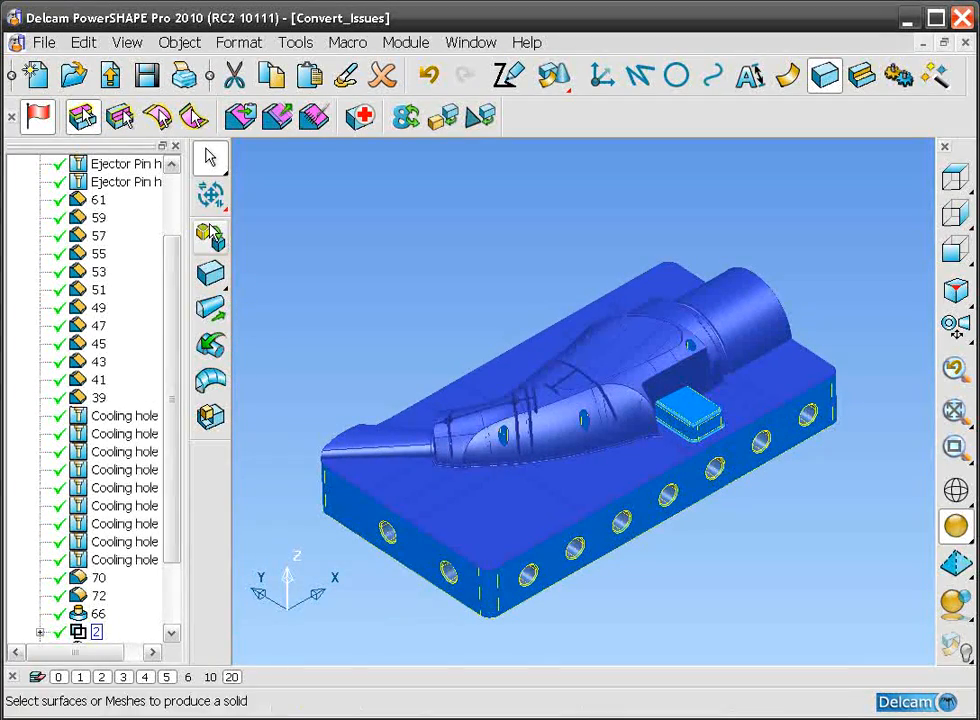
left_click_drag(172, 240, 181, 475)
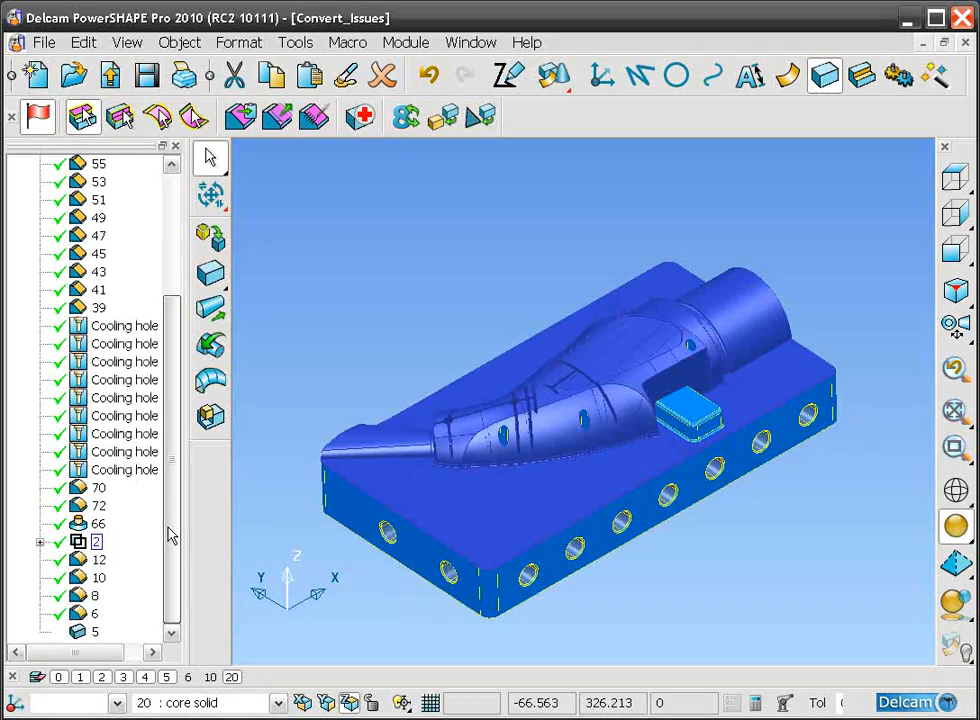